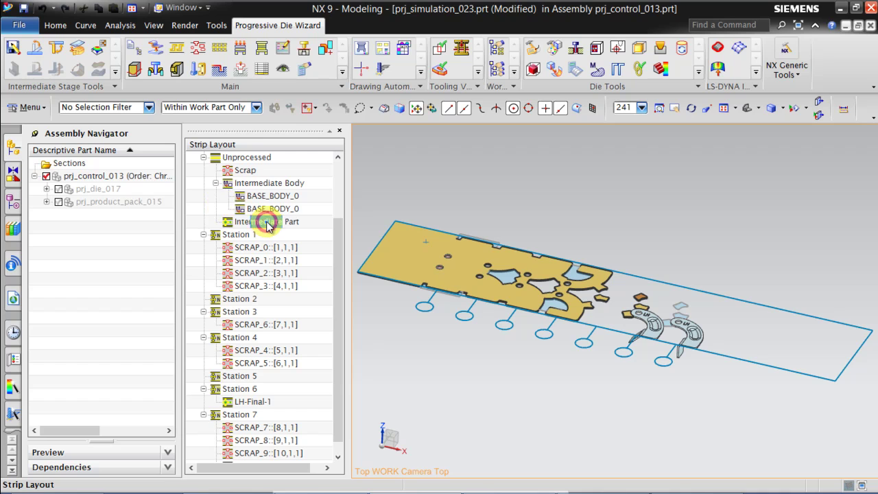
Step: Insert the intermediate part LH-Final-2 at Station 2 of the strip layout and move it to Station 5
double_click(289, 232)
click(467, 219)
double_click(467, 219)
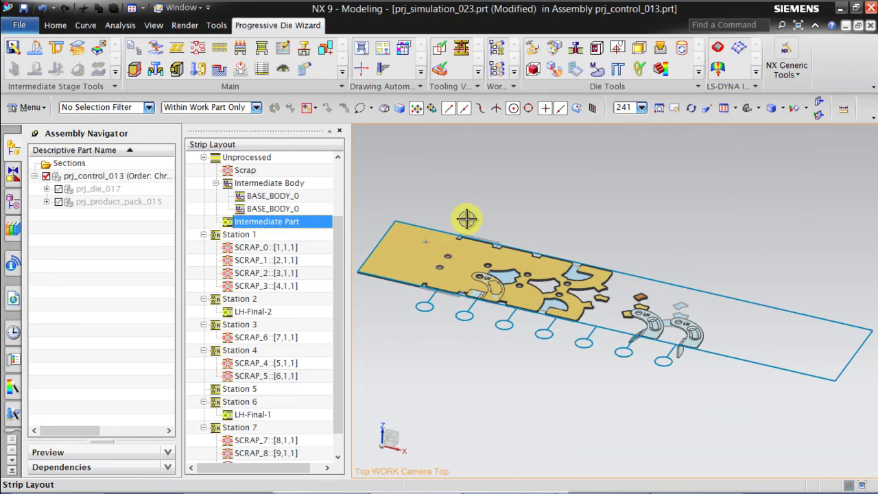
click(254, 312)
drag(257, 314, 252, 390)
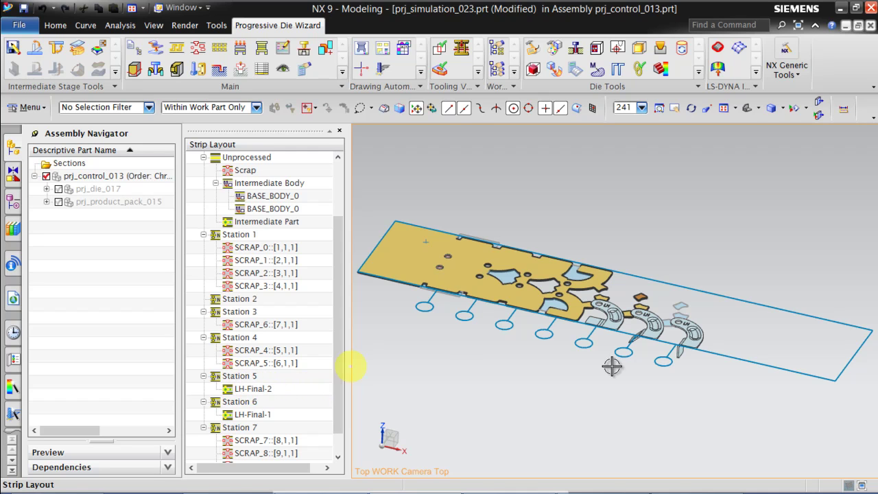
Step: Examine the intermediate parts and their bent flanges at Stations 5, 6 and 7 alongside the blank strip
scroll(640, 355, up, 3)
middle_drag(641, 355, 619, 372)
middle_drag(690, 386, 725, 361)
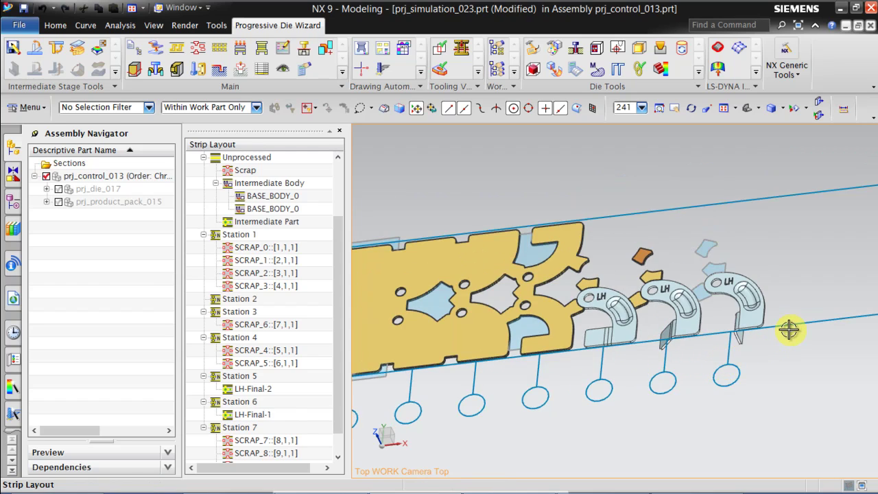
scroll(790, 330, up, 1)
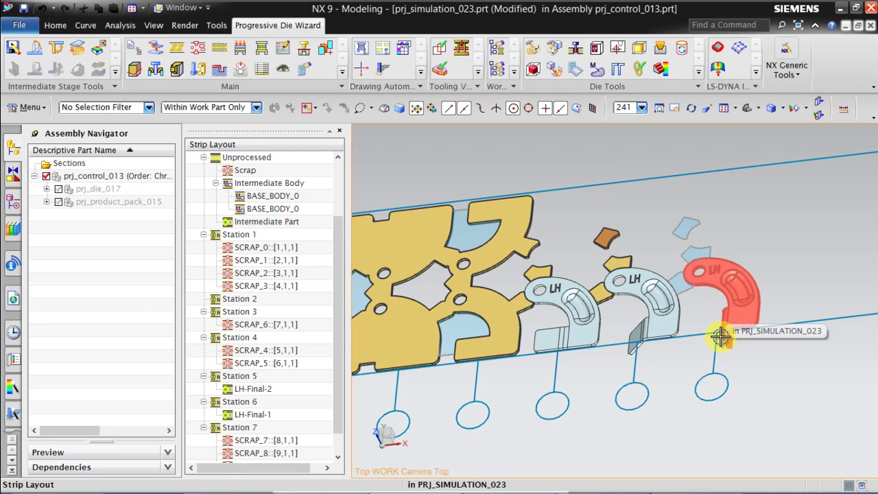
middle_drag(657, 190, 686, 205)
middle_drag(686, 357, 713, 296)
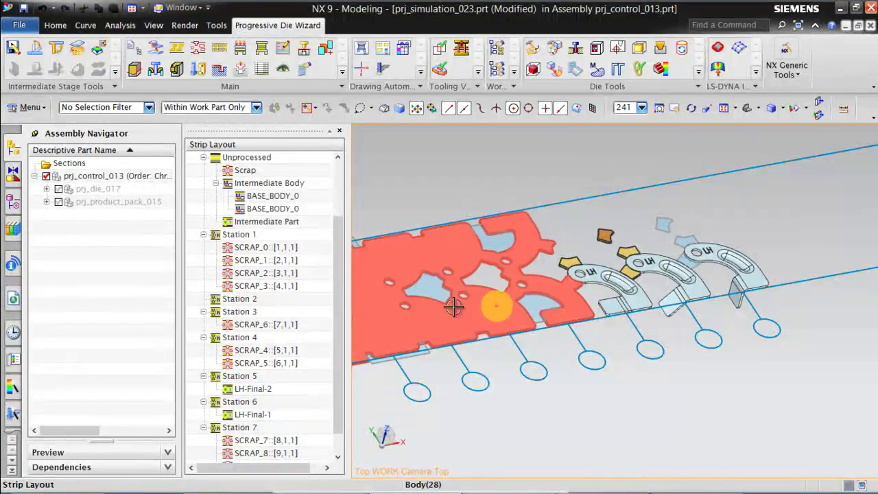
scroll(684, 264, down, 5)
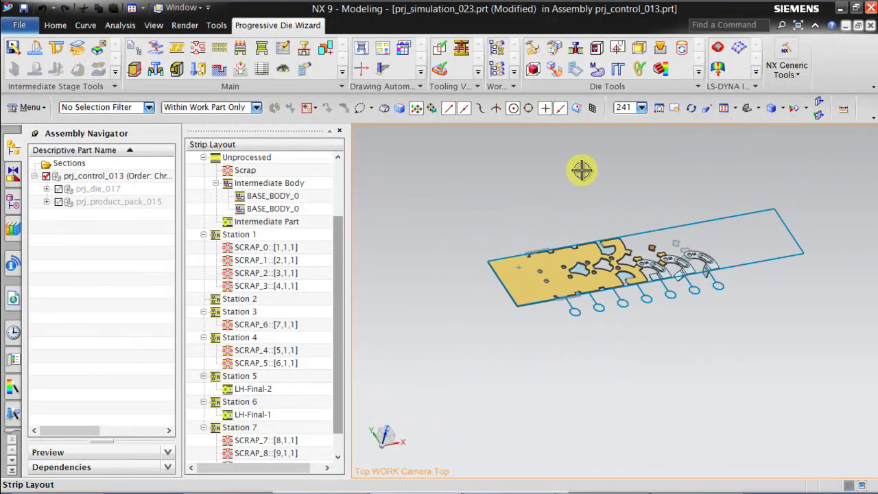
Step: Move the SCRAP_6 piercing scrap from Station 3 to Station 5
click(260, 325)
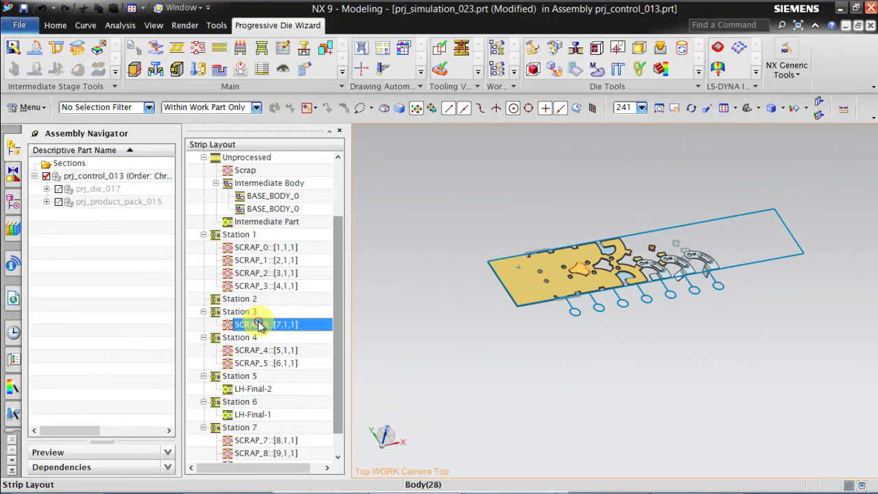
scroll(260, 325, down, 2)
scroll(630, 267, up, 5)
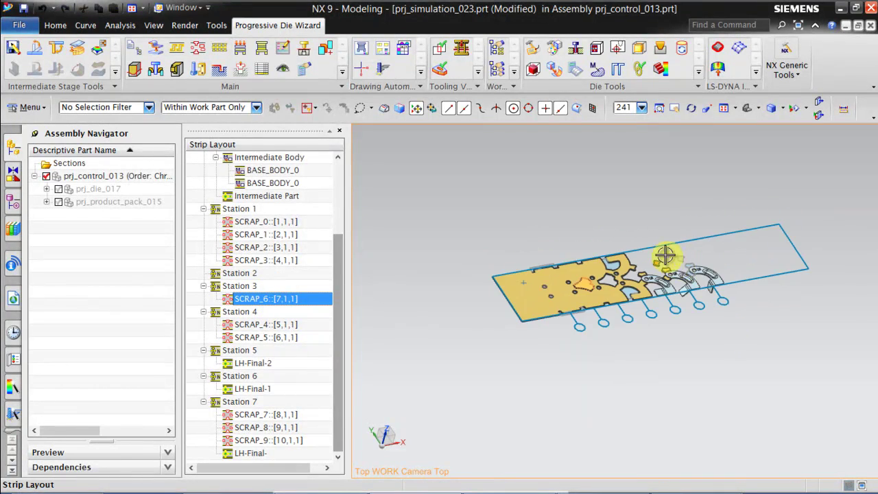
middle_drag(631, 267, 627, 290)
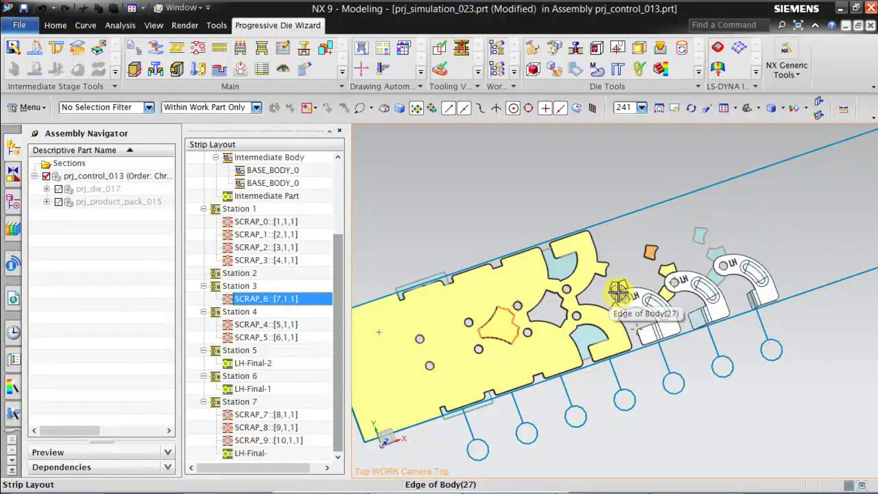
scroll(617, 295, up, 3)
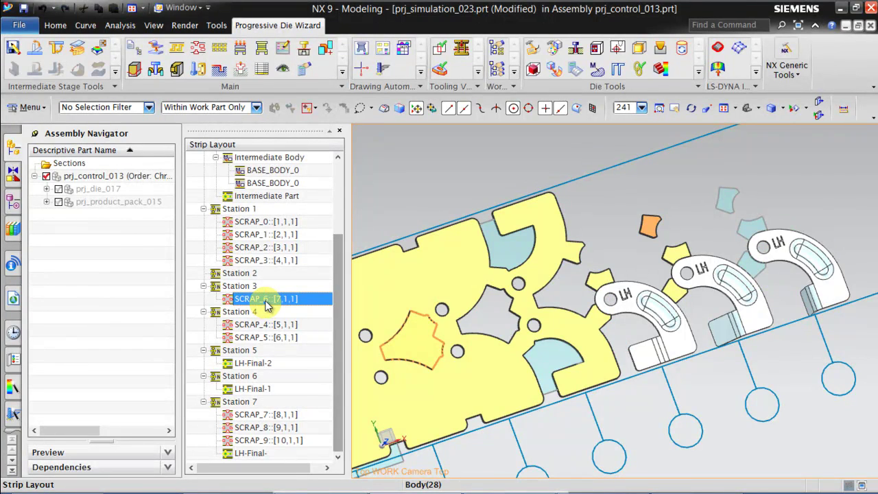
drag(266, 303, 255, 356)
scroll(709, 257, down, 3)
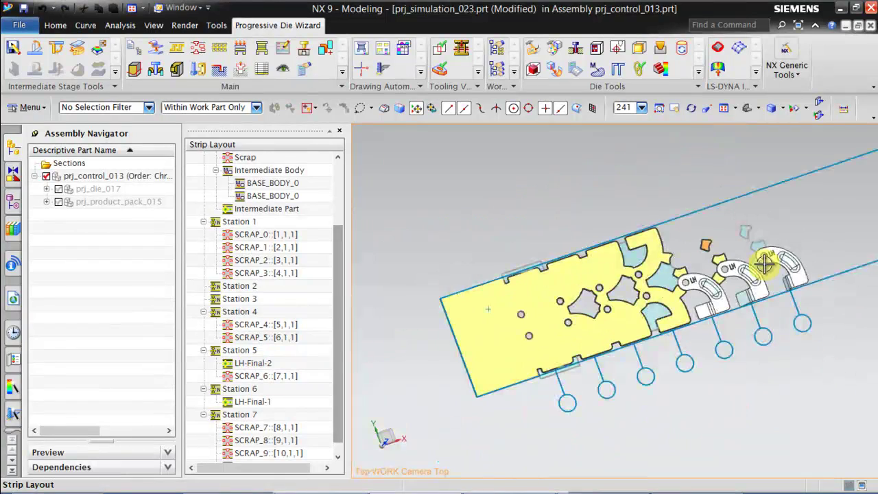
Step: Try to remove the blank material over a range of stations from the strip layout definition
drag(341, 249, 333, 165)
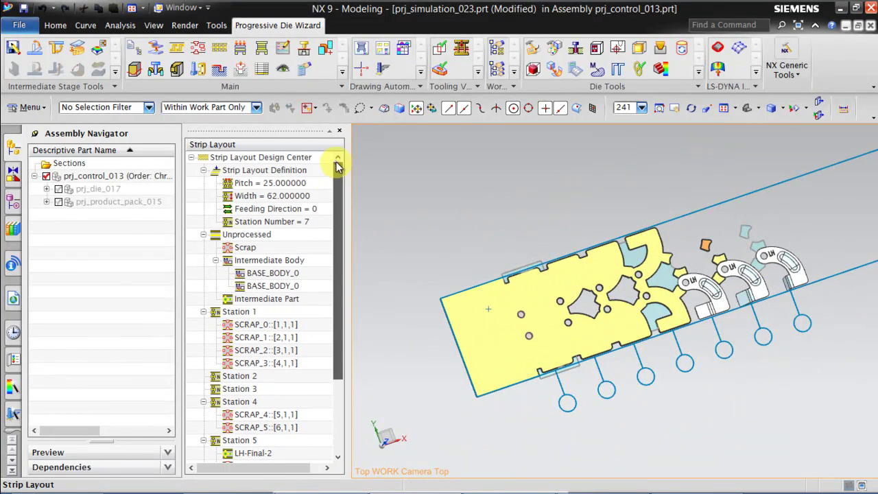
click(250, 170)
scroll(241, 301, down, 3)
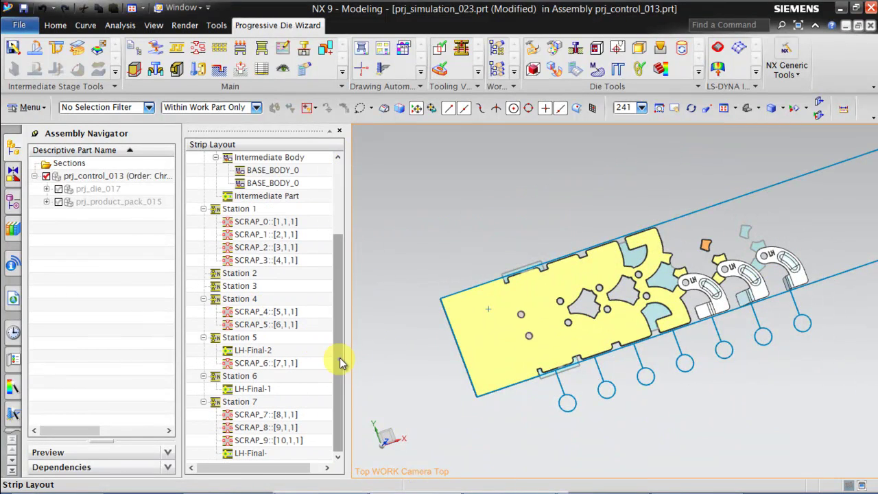
drag(337, 351, 343, 210)
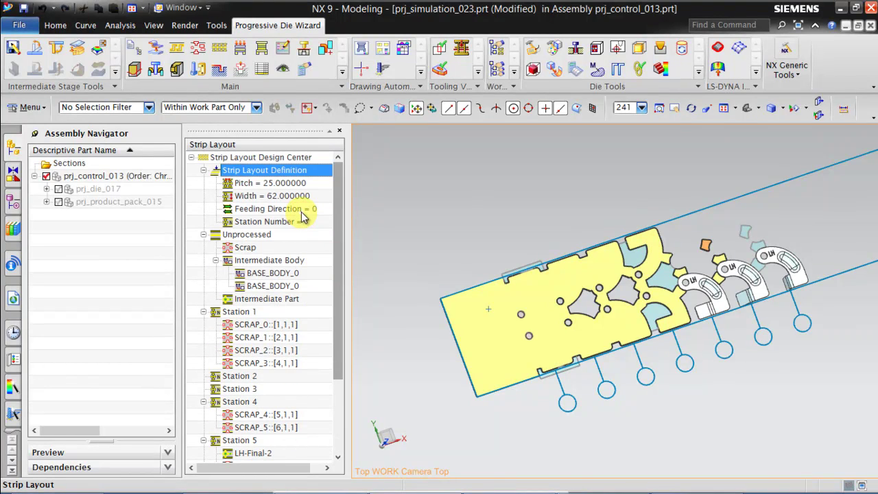
right_click(270, 172)
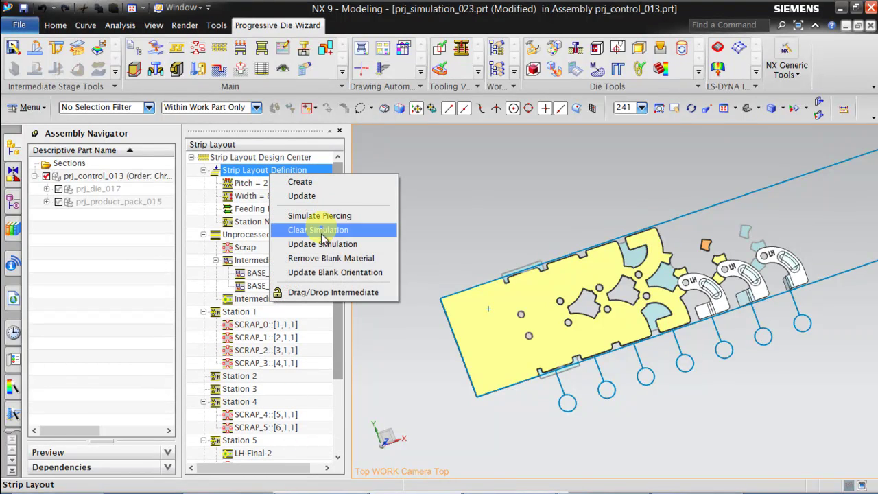
click(319, 260)
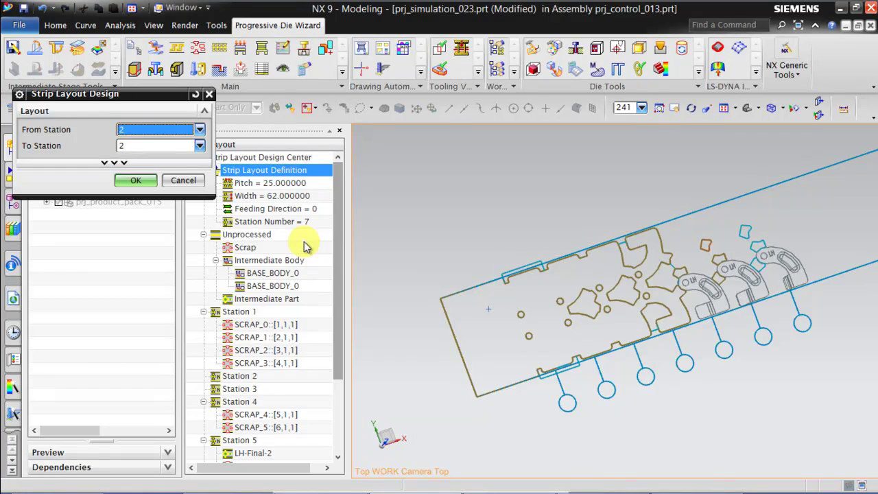
click(155, 128)
click(124, 171)
click(151, 131)
click(132, 197)
click(136, 179)
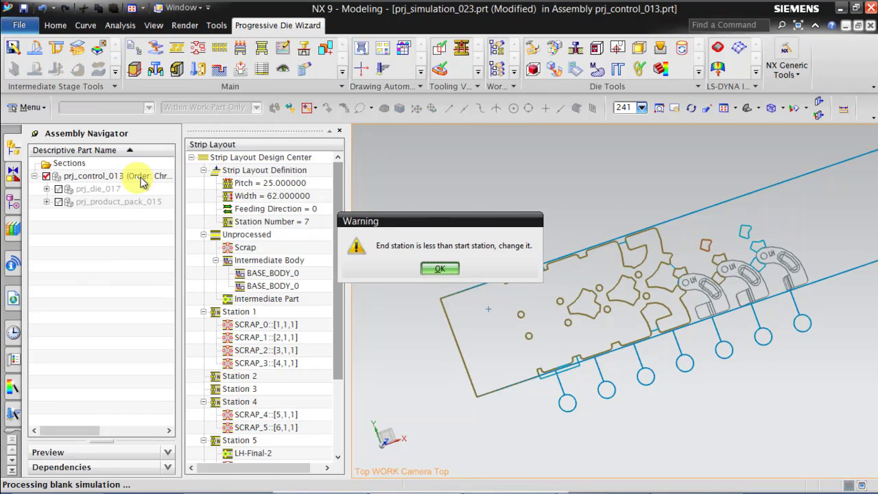
click(435, 270)
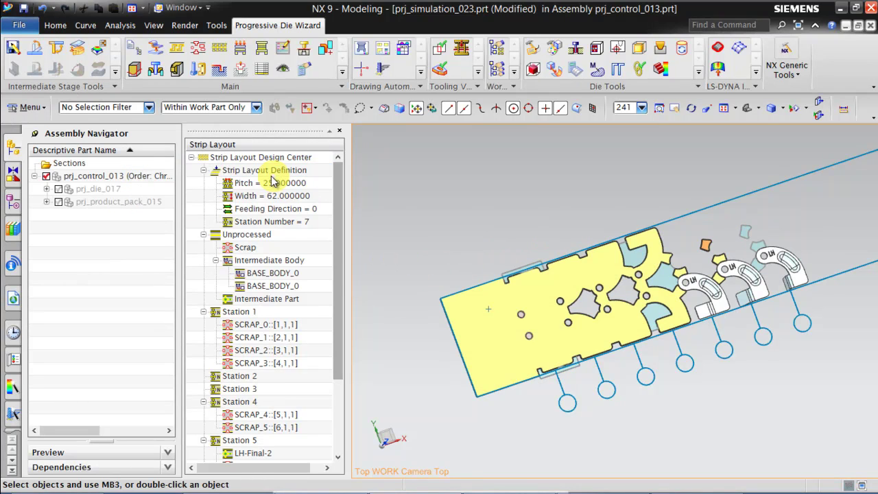
Step: Remove the blank material from Station 4 through Station 7 in the strip layout definition
right_click(257, 170)
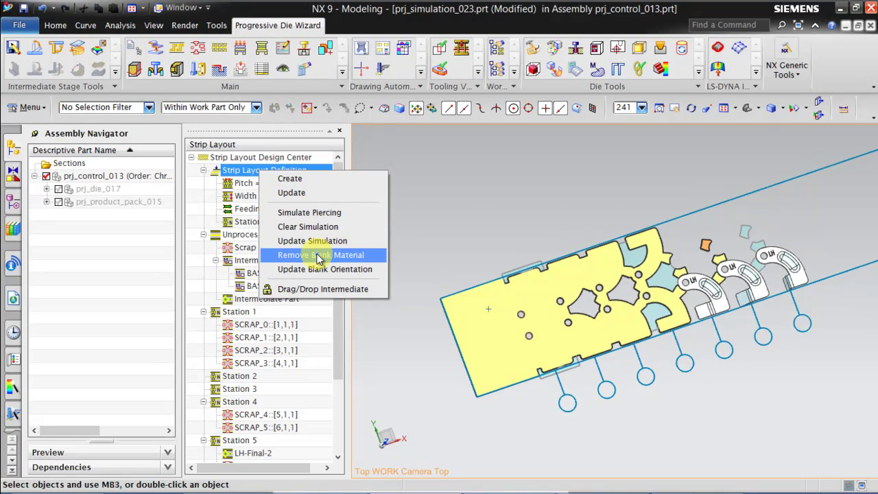
click(319, 256)
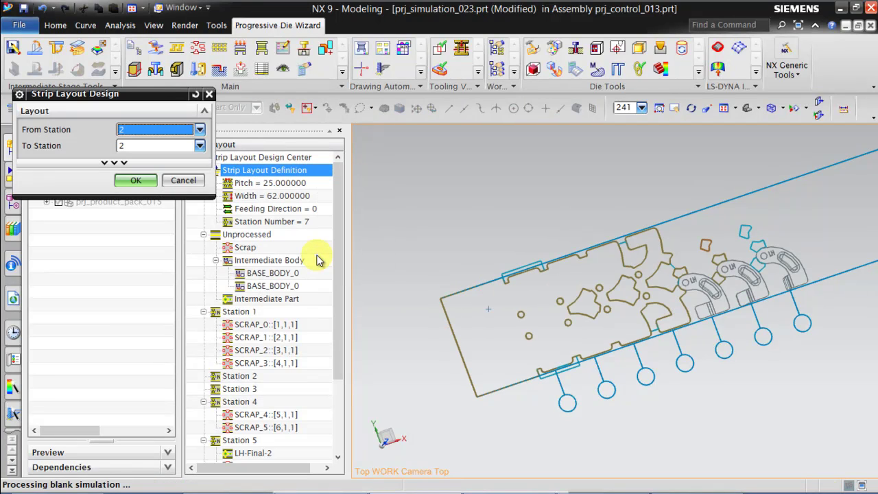
click(155, 131)
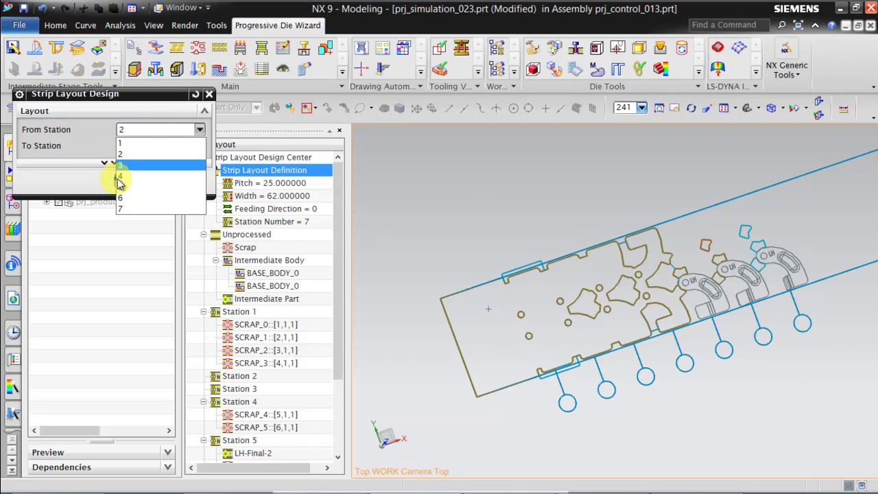
click(121, 176)
click(136, 130)
click(137, 141)
click(137, 145)
click(120, 226)
click(131, 178)
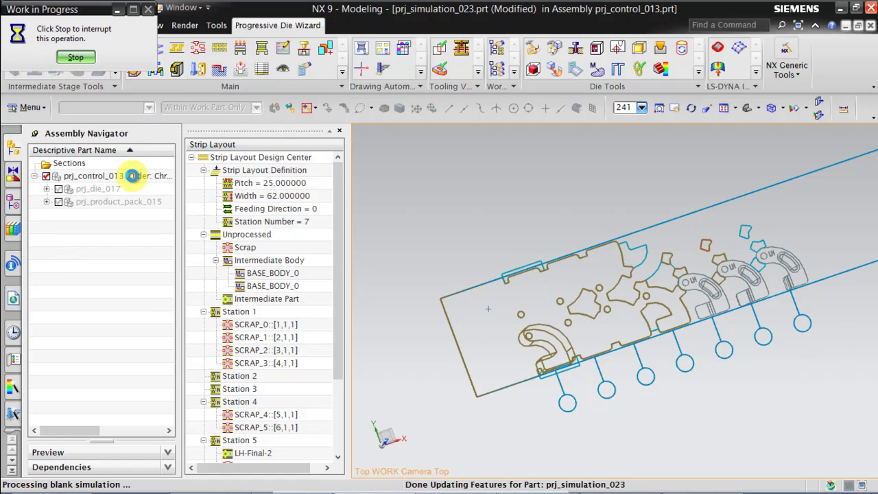
Step: Move the intermediate part LH-Final-2 from Station 5 to Station 4
mouse_move(529, 220)
middle_down()
mouse_move(588, 202)
mouse_move(533, 226)
mouse_move(547, 219)
middle_up()
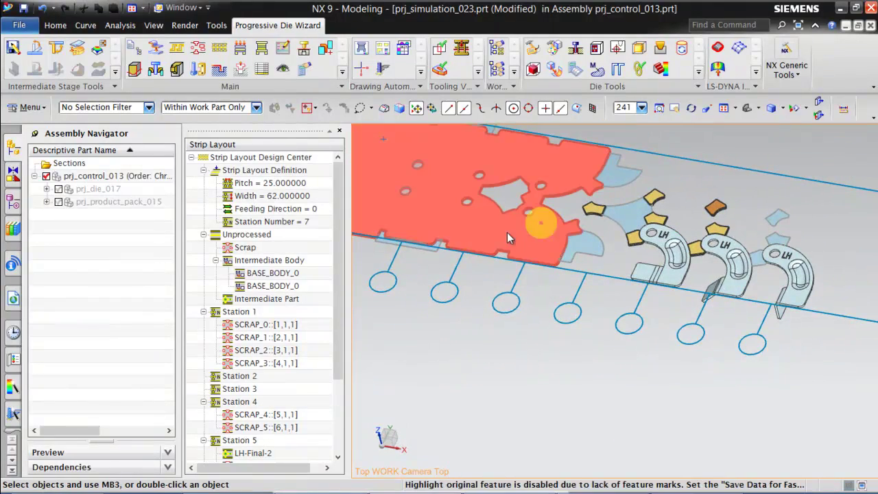
scroll(305, 352, down, 2)
scroll(340, 323, down, 2)
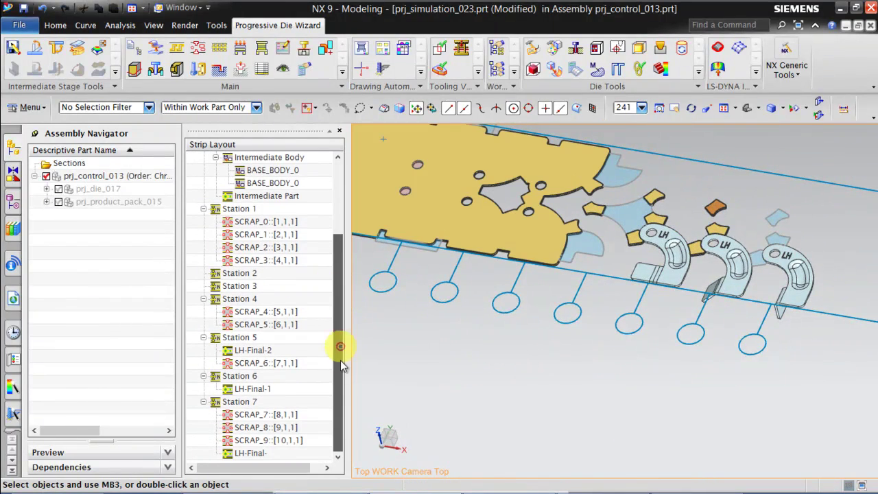
click(250, 351)
drag(254, 352, 255, 300)
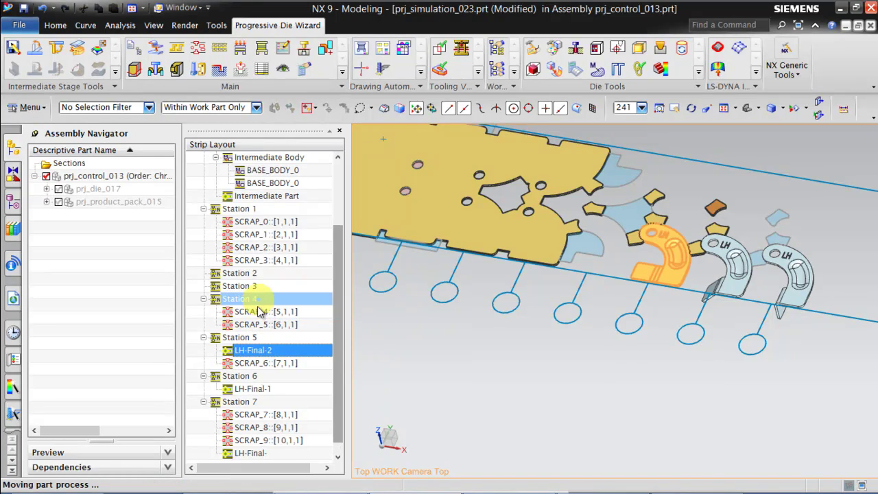
Step: Move the intermediate part LH-Final-1 to Station 5 and LH-Final- to Station 6
click(252, 402)
drag(252, 402, 255, 363)
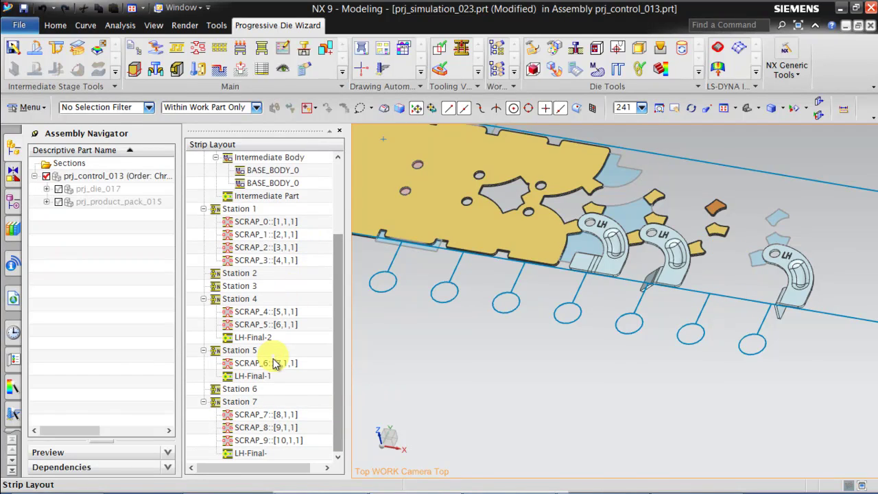
click(249, 456)
drag(249, 456, 249, 391)
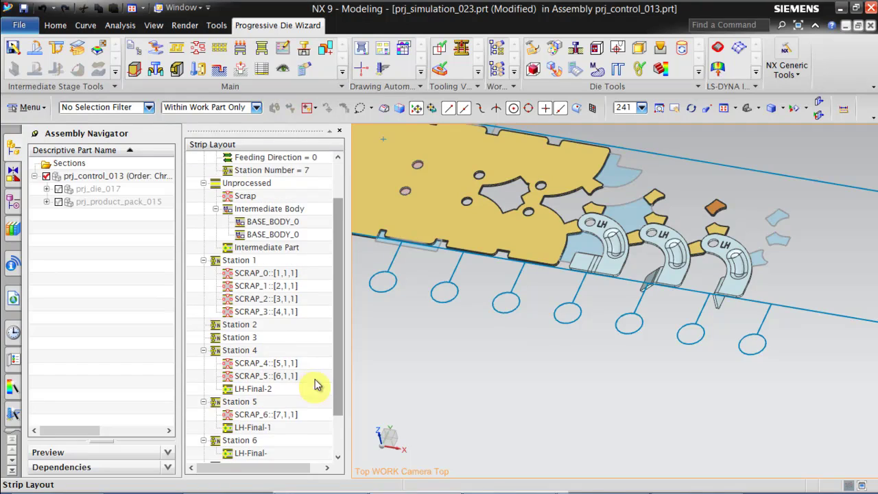
scroll(751, 345, down, 3)
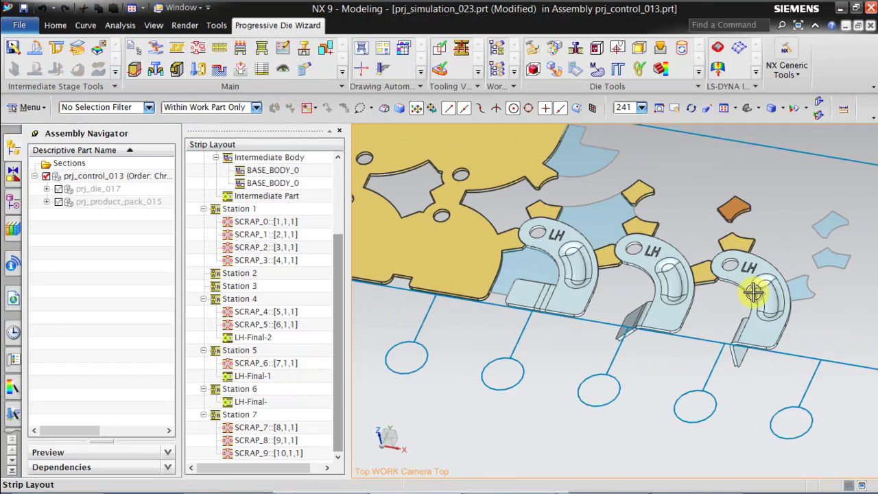
Step: Move the SCRAP_0 and SCRAP_1 piercing scraps together from Station 1 to Station 2
click(251, 273)
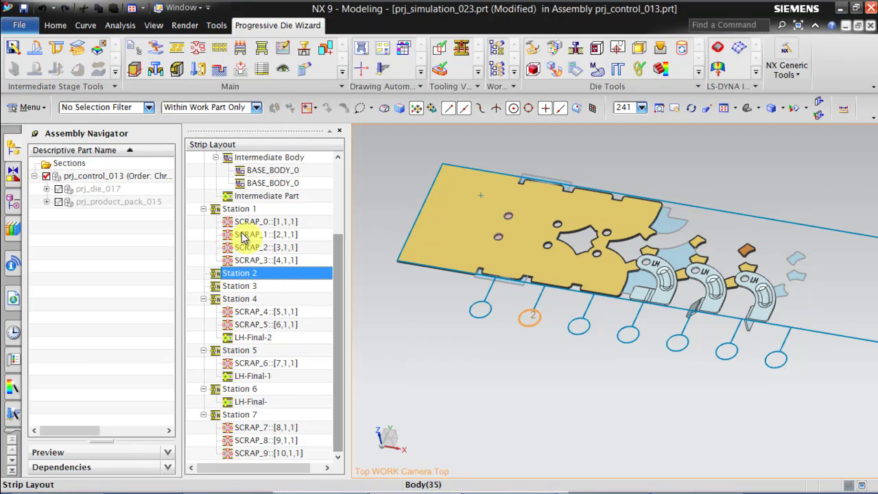
click(267, 222)
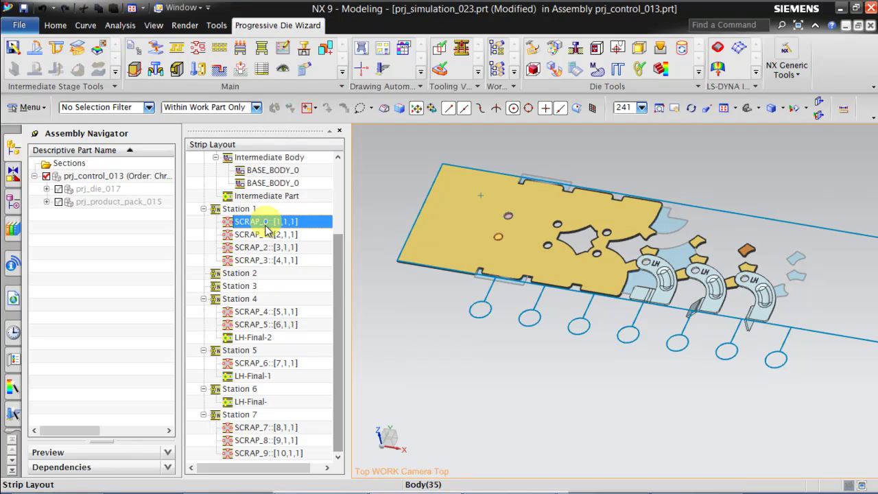
ctrl+click(264, 235)
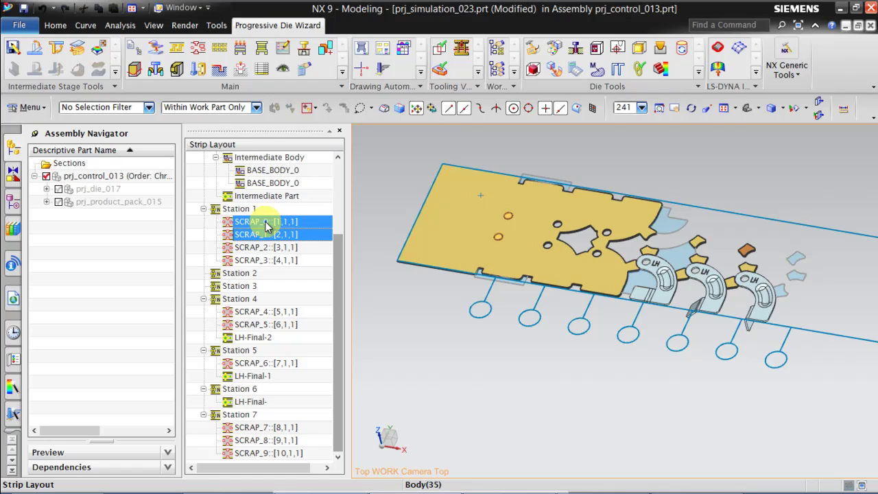
drag(266, 226, 252, 274)
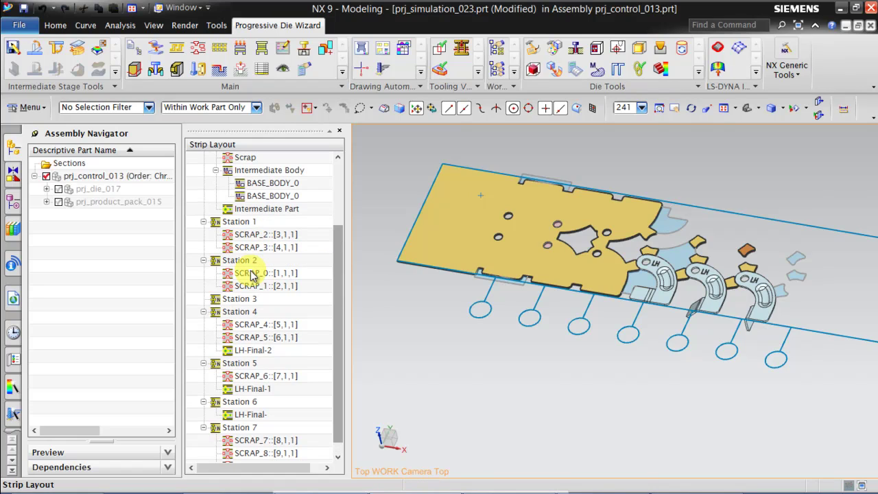
Step: Highlight the empty Station 3 and the LH-Final-2 part at Station 4 to inspect their positions on the strip
mouse_move(341, 245)
mouse_down()
mouse_move(337, 230)
mouse_move(337, 249)
mouse_up()
click(238, 287)
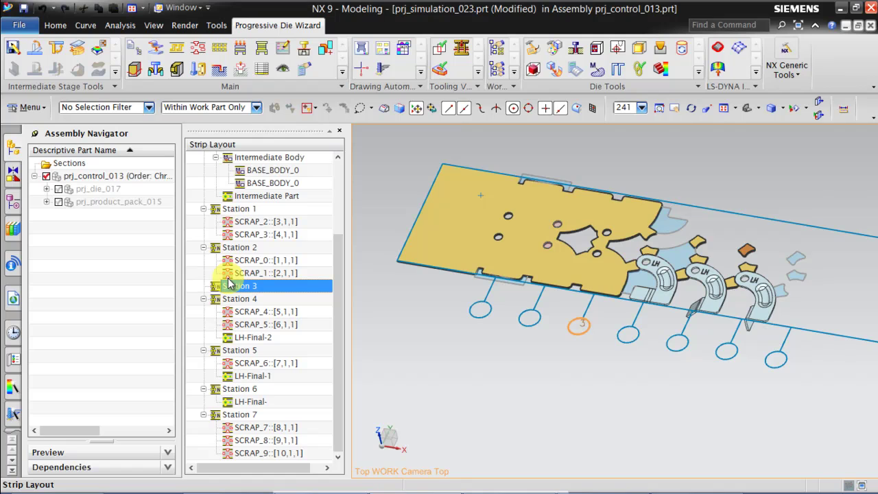
scroll(614, 268, up, 3)
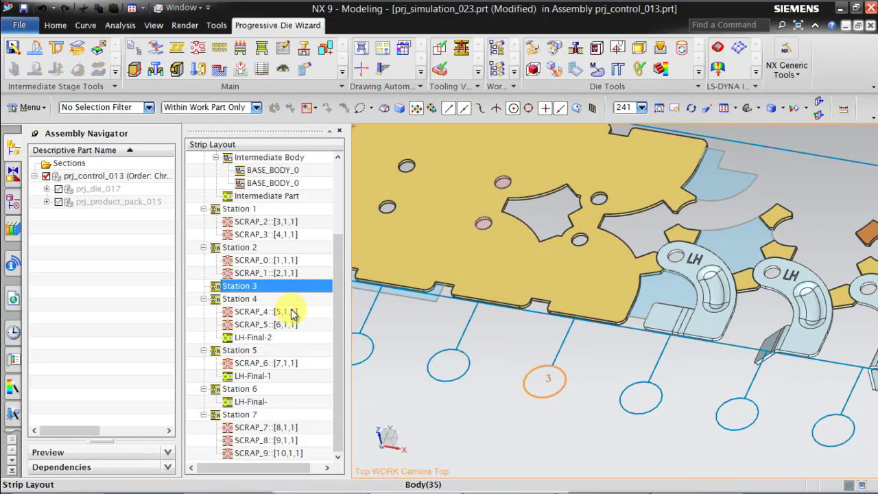
click(263, 338)
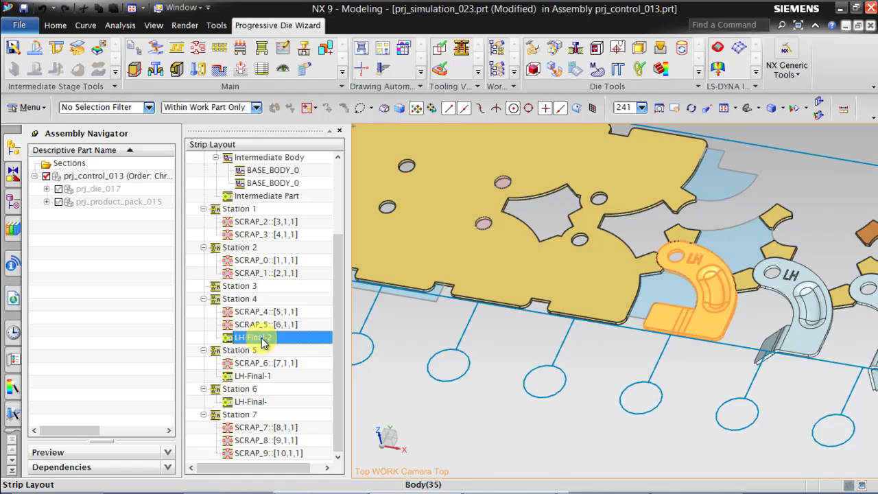
Step: Copy the LH-Final-2 intermediate part from Station 4 and paste it into the empty Station 3
right_click(264, 343)
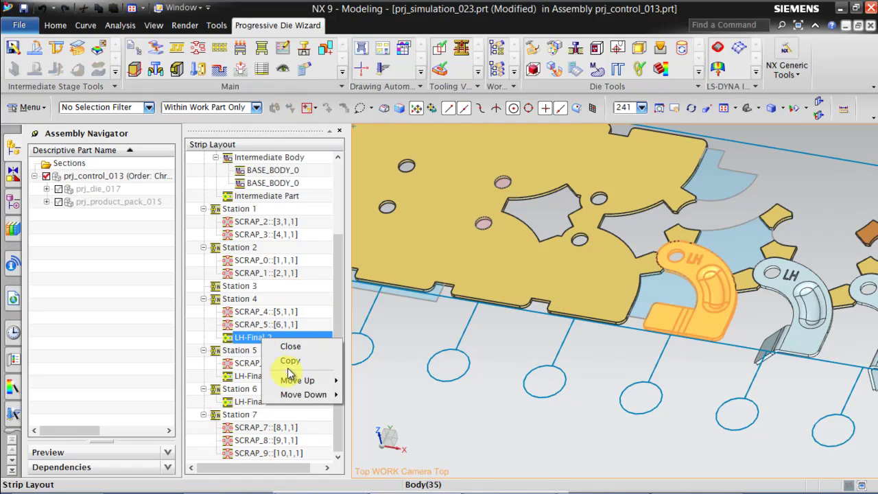
key(Escape)
right_click(267, 344)
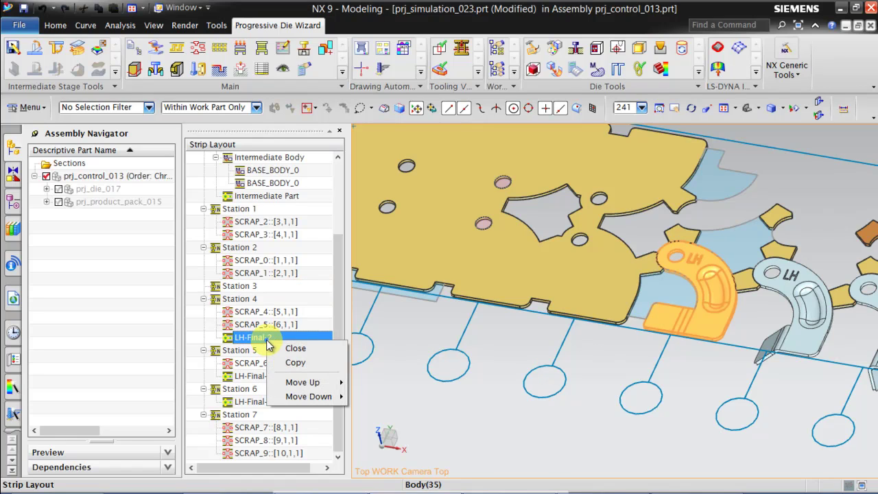
click(248, 286)
right_click(258, 288)
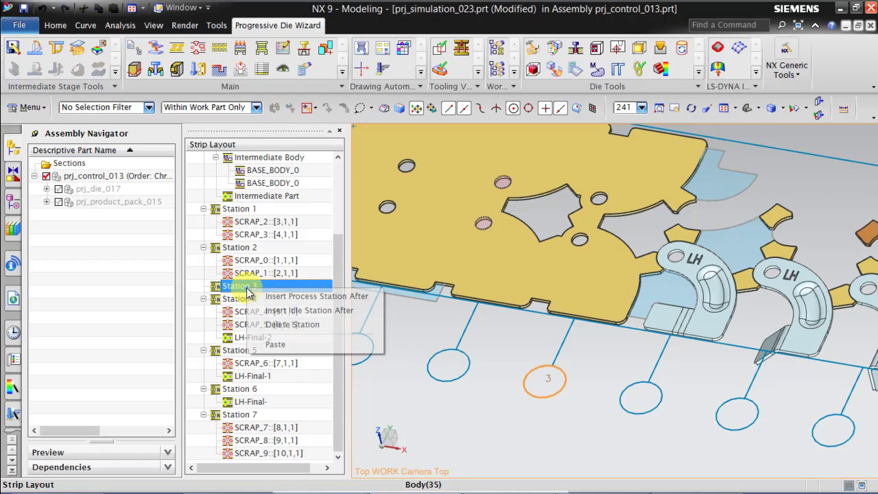
click(277, 345)
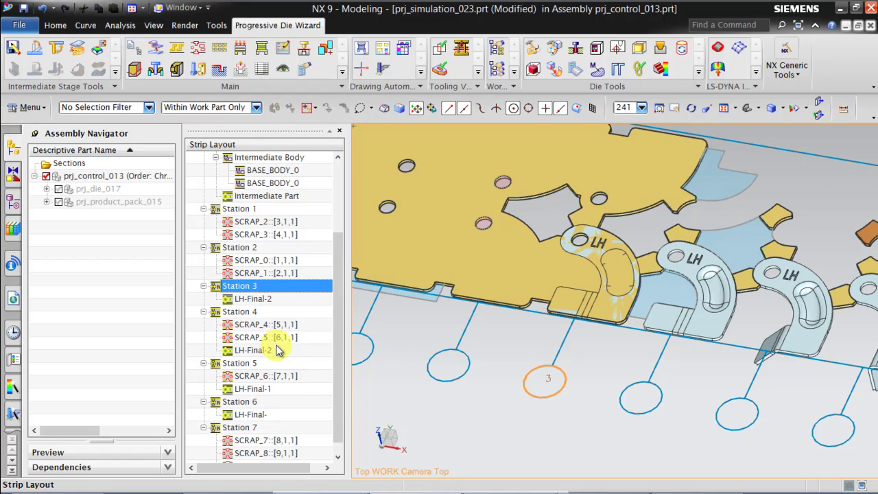
Step: Remove the blank material from Station 3 to Station 7 of the strip layout
middle_drag(673, 364, 661, 322)
scroll(662, 322, up, 3)
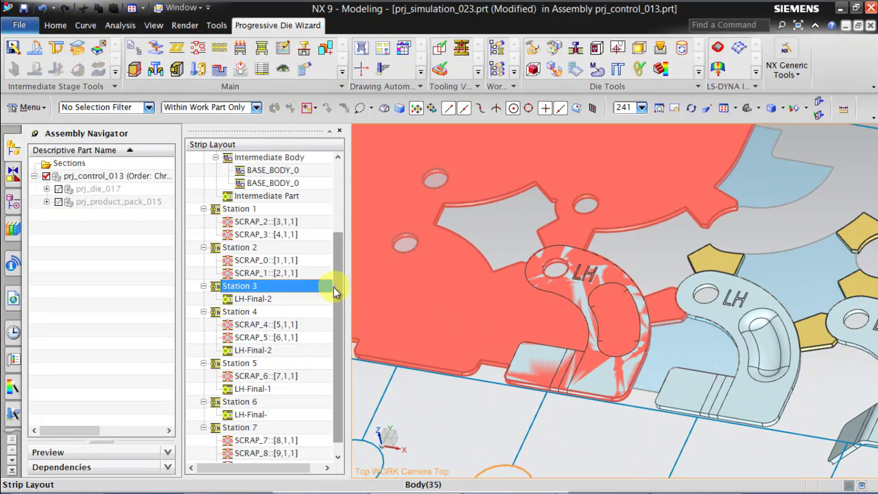
drag(339, 278, 333, 192)
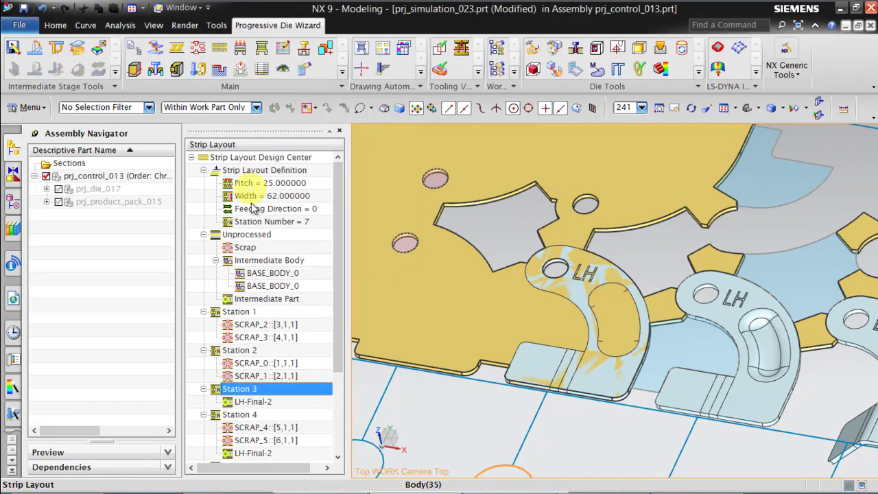
right_click(264, 170)
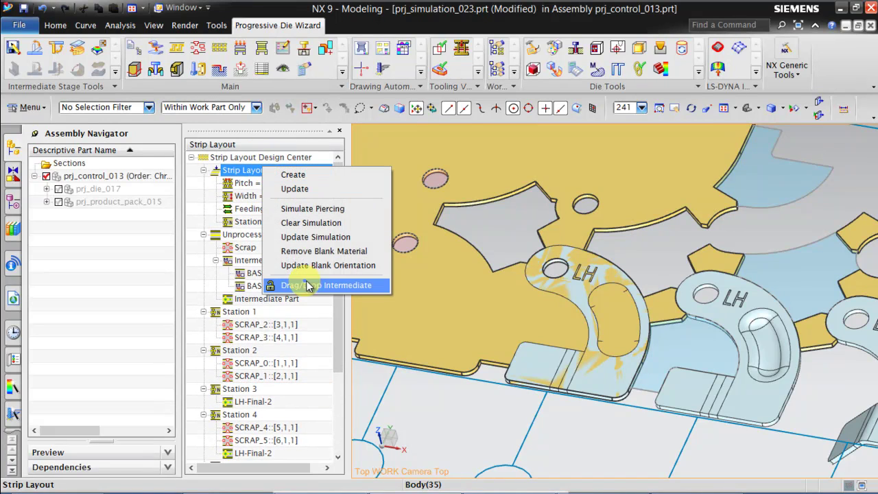
click(330, 253)
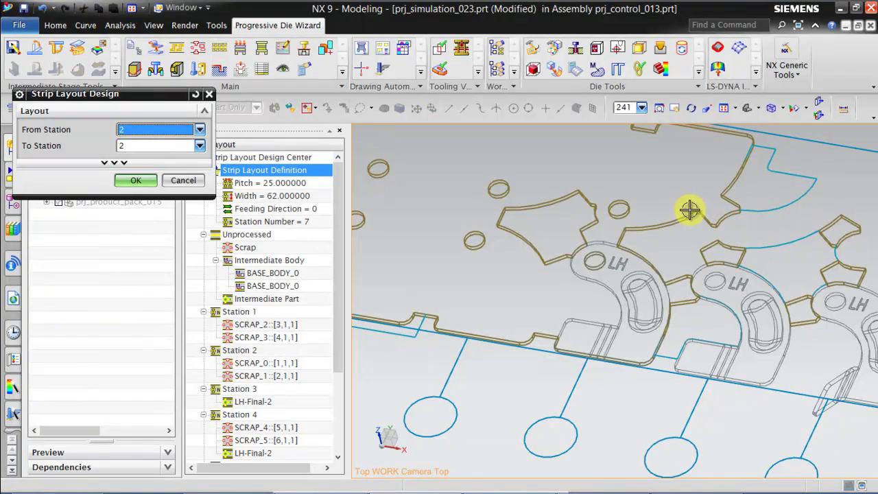
click(137, 131)
click(132, 166)
click(149, 145)
click(135, 227)
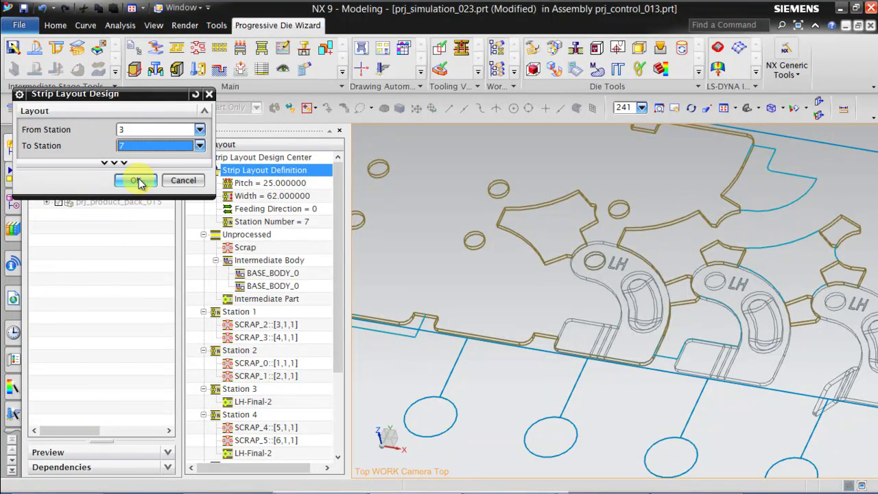
click(137, 179)
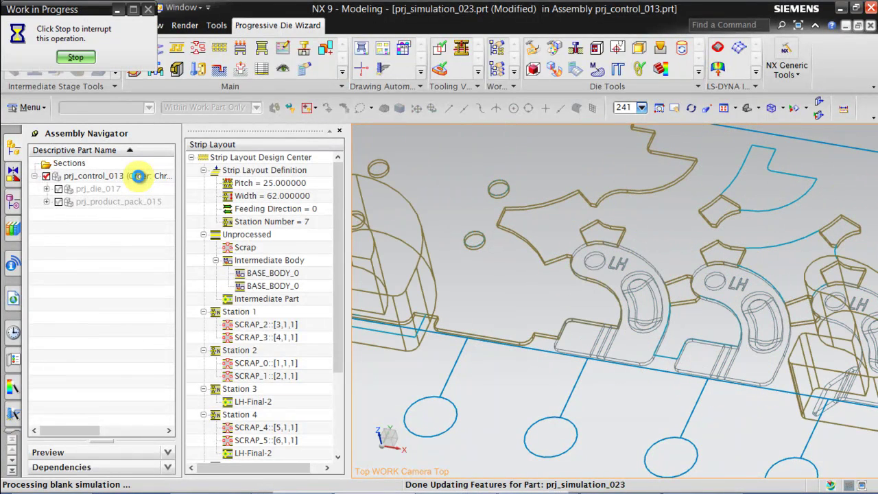
Step: Examine the trimmed strip from several angles, checking the remaining blank material around the LH parts
scroll(725, 232, down, 3)
scroll(681, 297, up, 8)
middle_drag(574, 296, 727, 196)
scroll(728, 196, down, 3)
scroll(680, 309, up, 4)
middle_drag(679, 309, 686, 255)
scroll(770, 251, down, 2)
scroll(583, 264, up, 2)
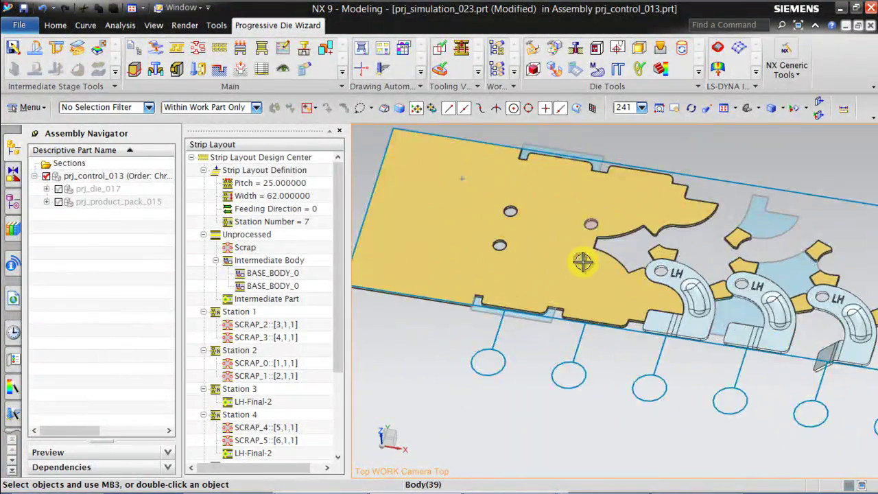
Step: Update the strip layout definition and clear the existing piercing simulation
right_click(254, 175)
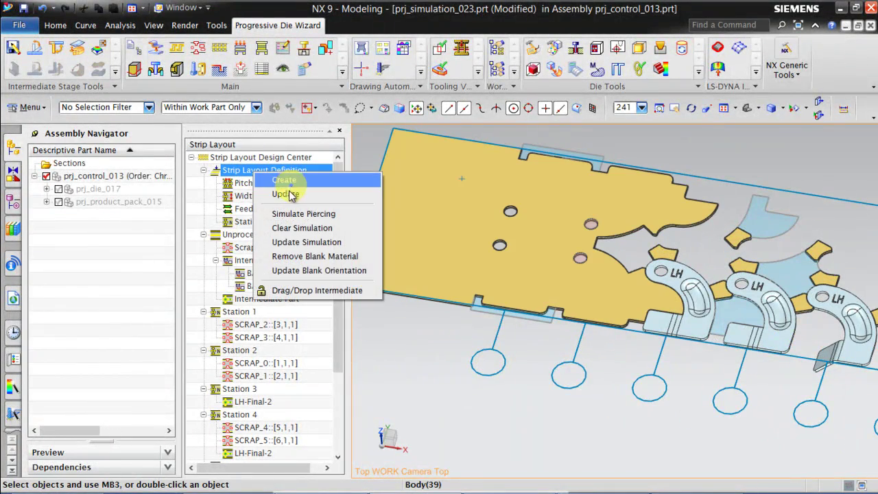
click(282, 193)
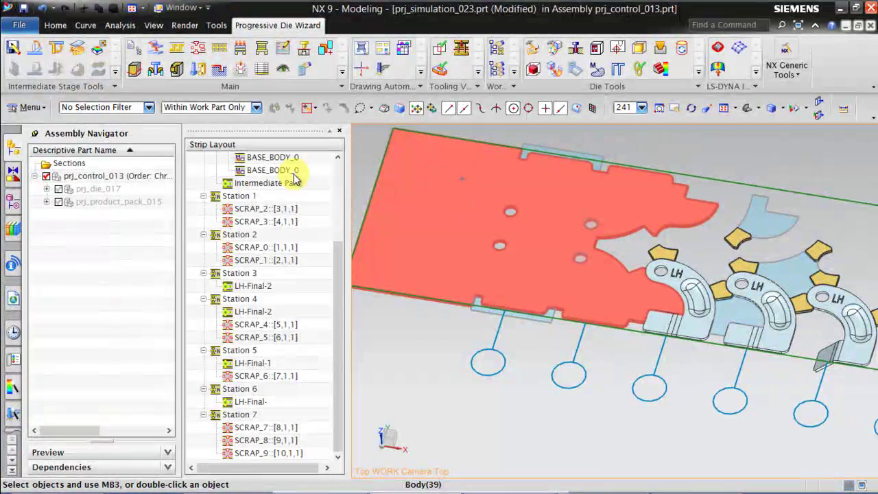
scroll(312, 217, up, 3)
right_click(259, 172)
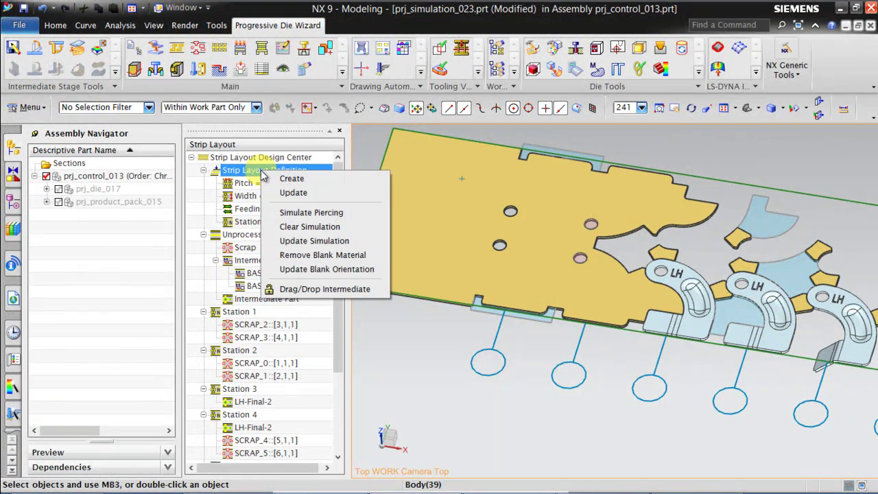
click(314, 227)
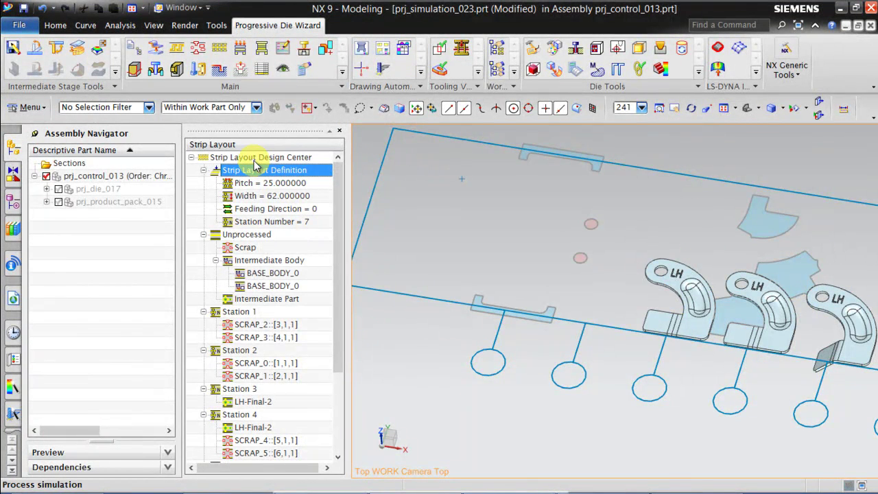
Step: Simulate the piercing on the strip from Station 1 to Station 7
right_click(260, 170)
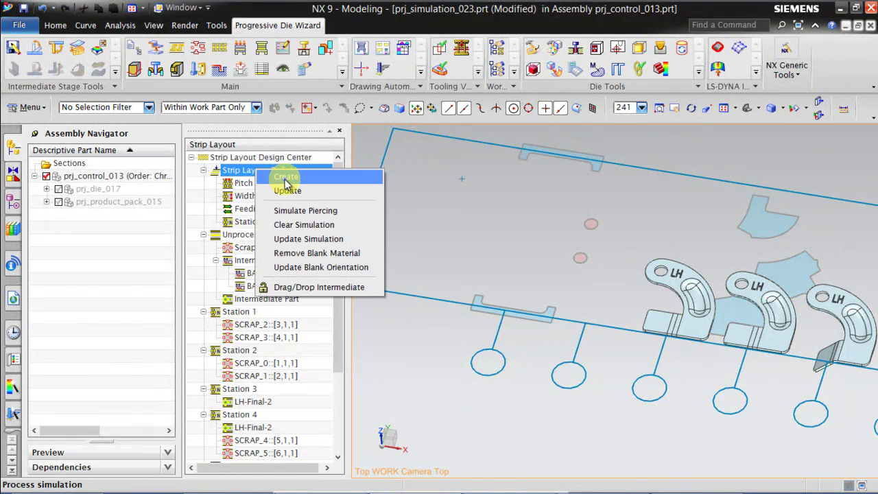
click(302, 211)
click(130, 130)
click(128, 142)
click(129, 145)
click(125, 226)
click(129, 179)
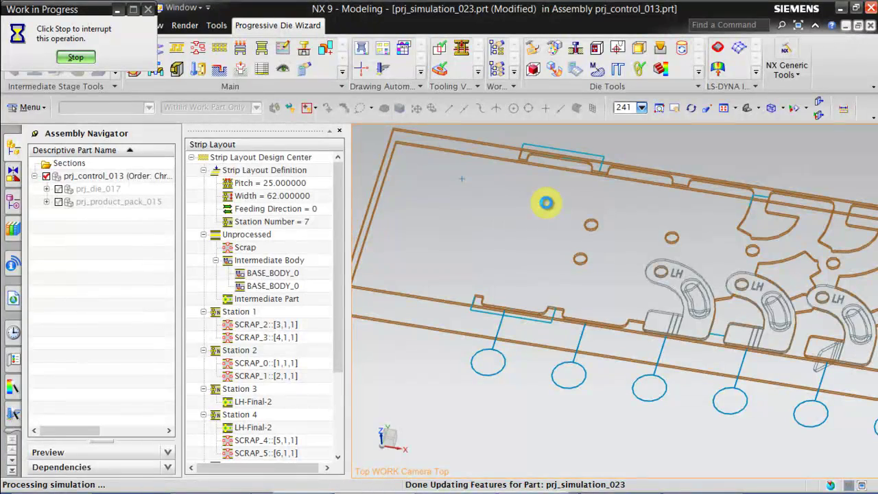
Step: Remove the blank material from Station 3 to Station 7 on the newly simulated strip
scroll(529, 202, down, 5)
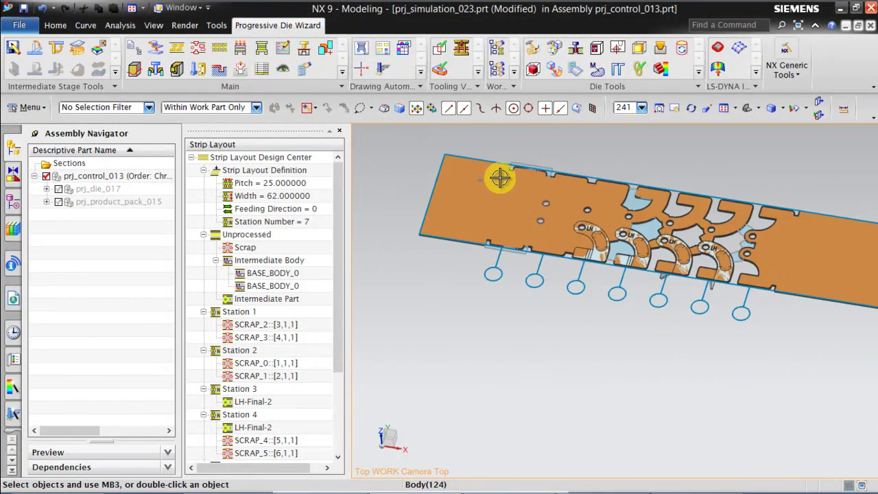
scroll(608, 201, up, 4)
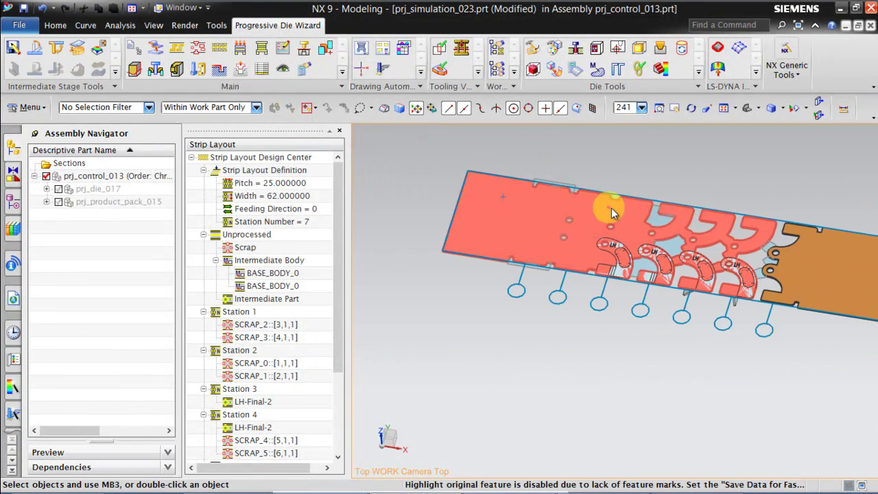
right_click(259, 173)
click(302, 254)
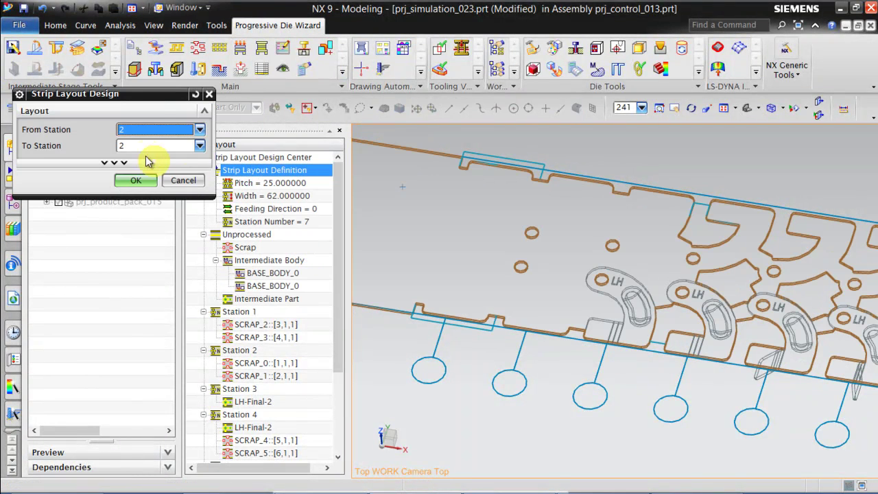
click(146, 128)
click(136, 164)
click(142, 147)
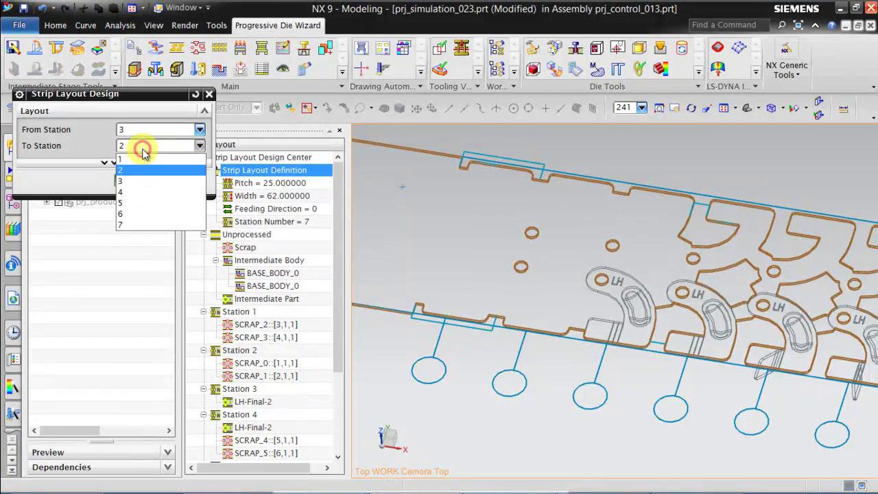
click(131, 224)
click(135, 181)
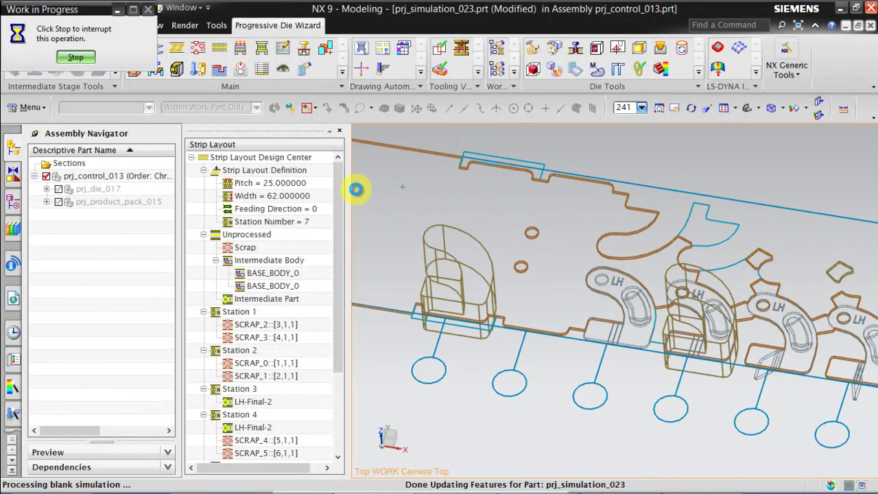
Step: Copy the LH-Final- intermediate part from Station 6 and paste it into Station 7
scroll(480, 133, down, 5)
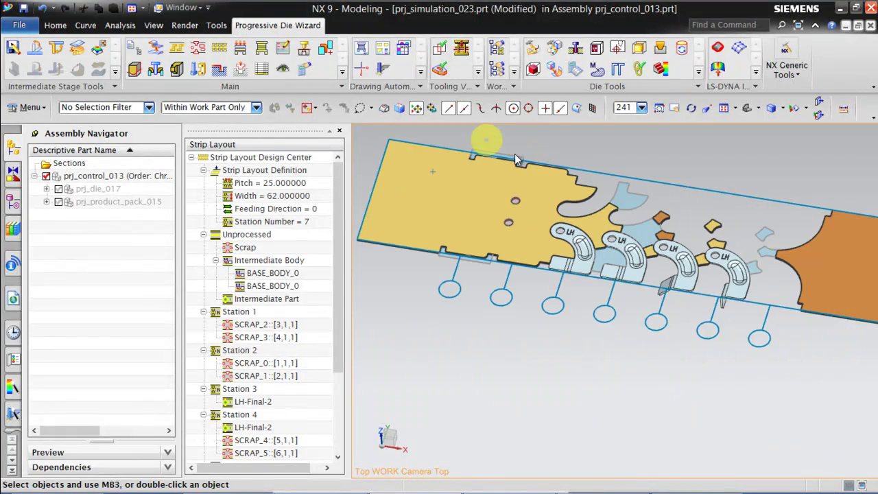
scroll(664, 194, up, 4)
mouse_move(613, 219)
middle_down()
mouse_move(672, 251)
mouse_move(682, 227)
mouse_move(668, 226)
middle_up()
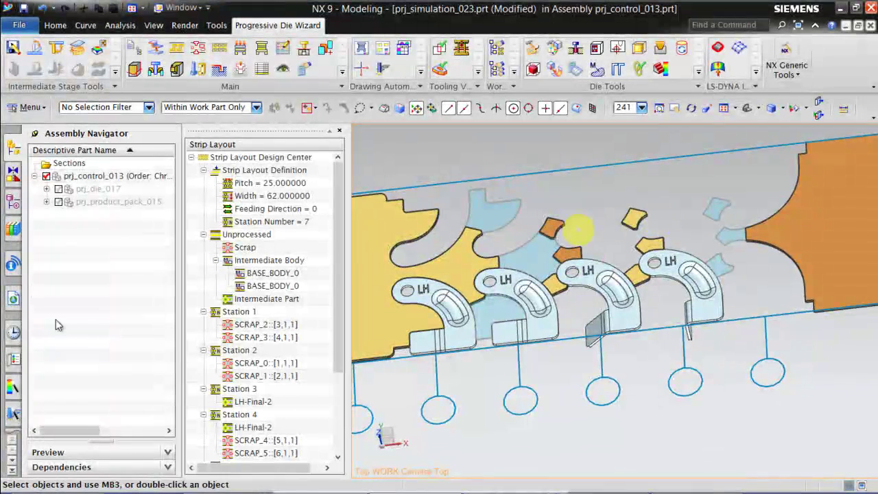
scroll(297, 348, down, 2)
scroll(296, 348, down, 1)
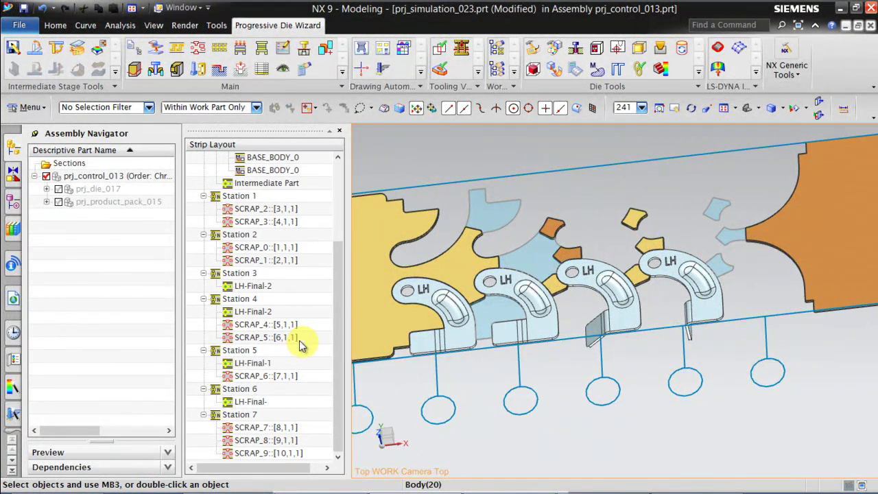
click(247, 403)
right_click(247, 404)
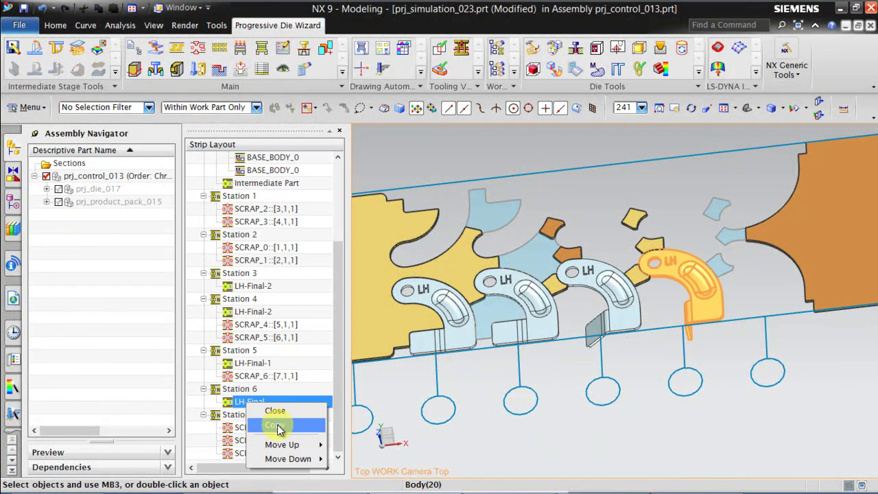
click(278, 425)
click(242, 415)
right_click(242, 415)
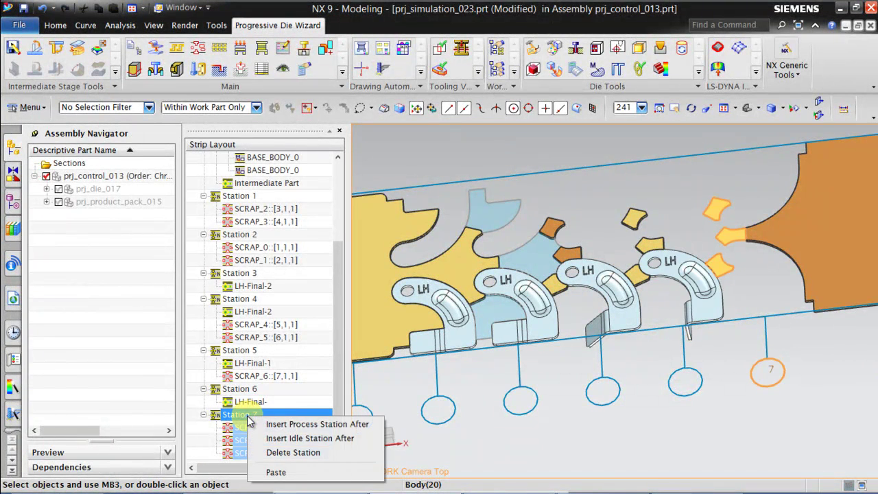
click(275, 472)
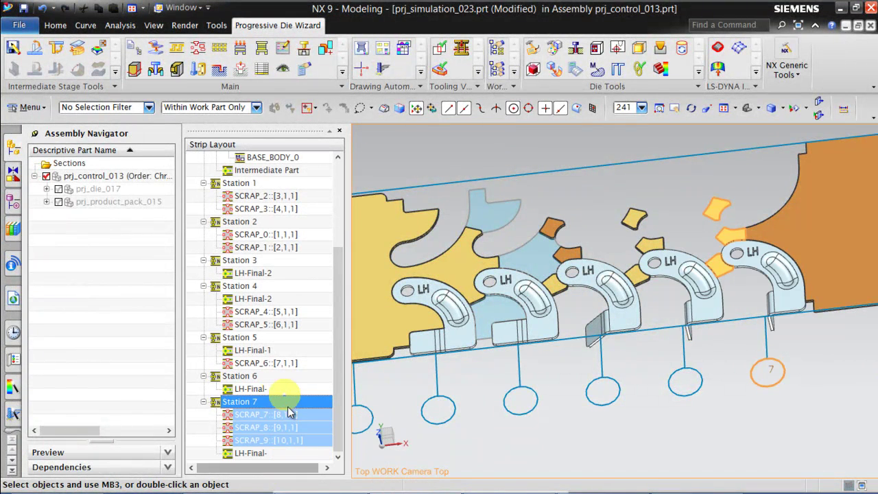
Step: Hide the leftover orange blank body at the end of the strip beyond Station 7 and deselect Station 7
scroll(588, 254, down, 5)
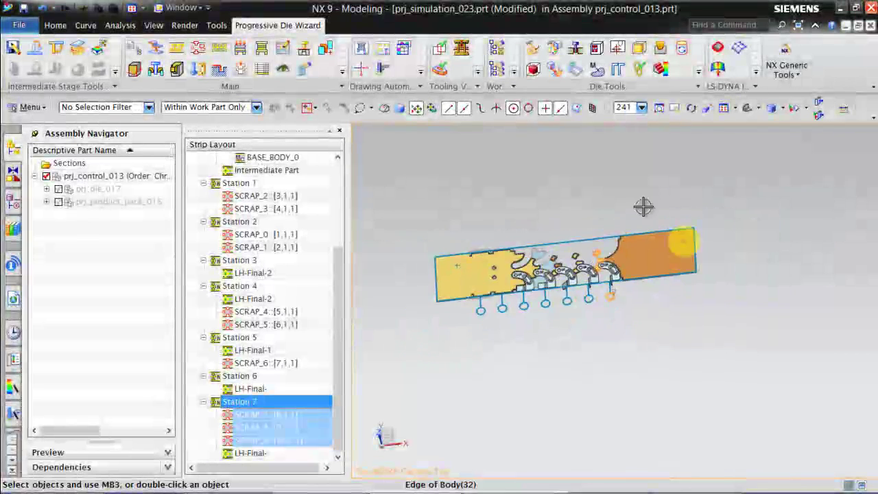
click(651, 251)
scroll(686, 254, up, 4)
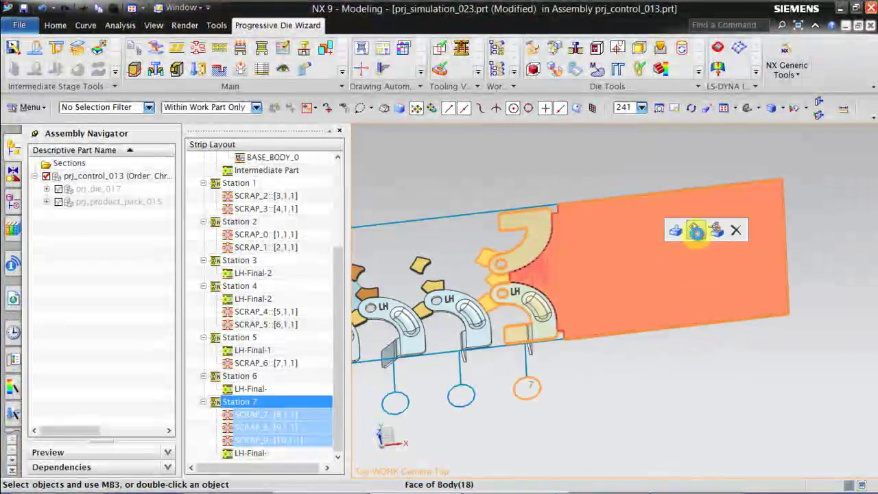
click(695, 231)
scroll(672, 257, down, 3)
scroll(417, 270, up, 3)
click(559, 275)
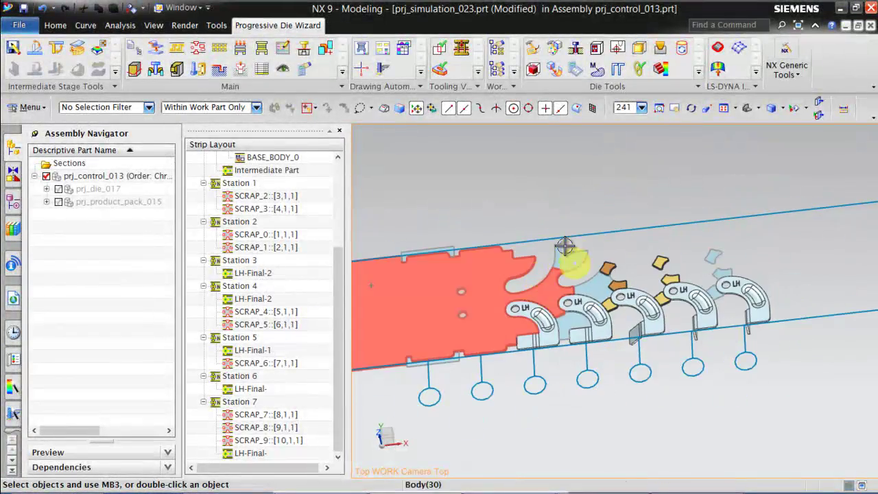
Step: Inspect the strip layout from different angles, checking the formed LH parts and scrap pieces from Station 3 to Station 7
middle_drag(608, 251, 631, 263)
scroll(548, 226, up, 3)
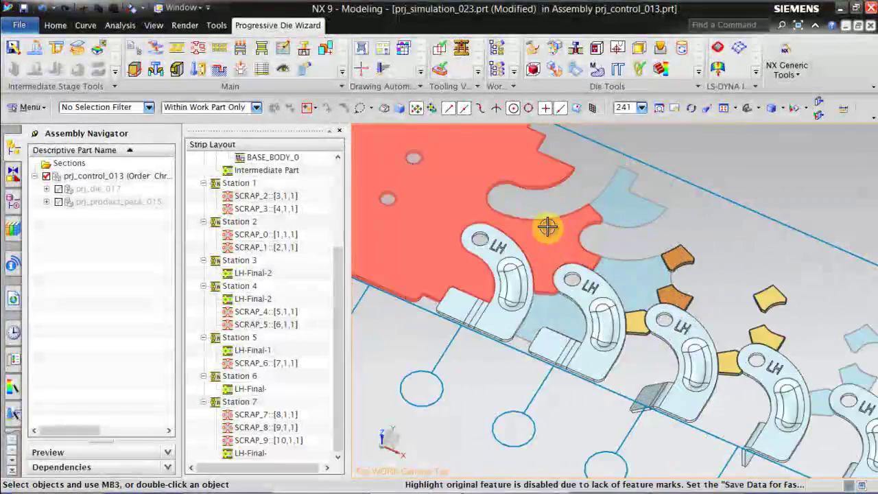
scroll(590, 172, down, 4)
scroll(584, 163, down, 3)
scroll(588, 161, up, 3)
scroll(588, 178, down, 2)
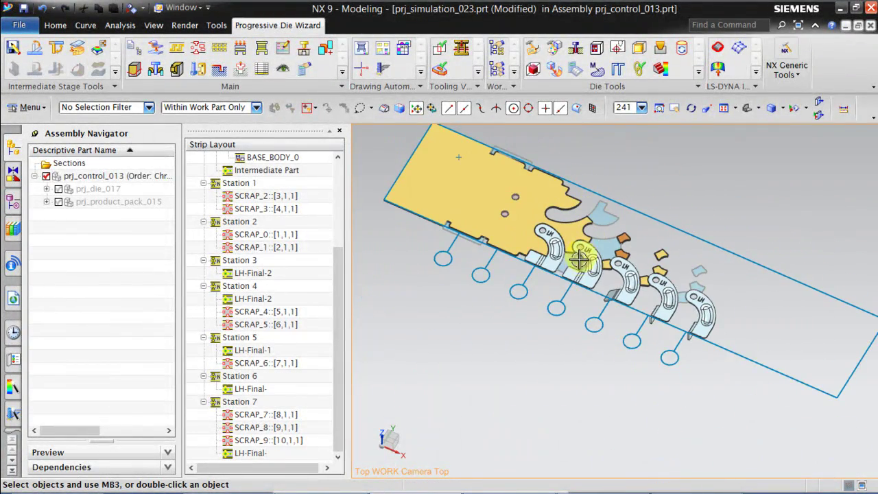
middle_drag(629, 222, 588, 258)
scroll(657, 244, up, 5)
scroll(657, 240, down, 3)
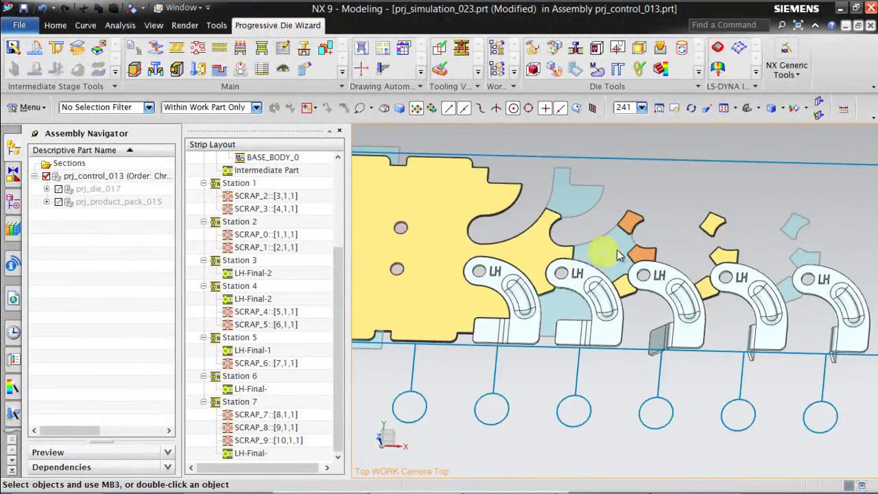
scroll(657, 240, up, 3)
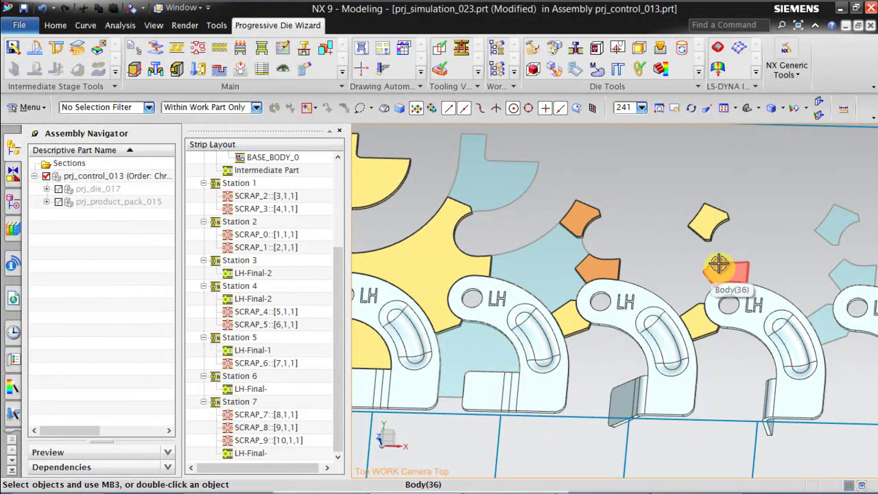
Step: Move the SCRAP_6 piercing scrap from Station 5 to Station 6 in the strip layout
mouse_move(697, 221)
middle_down()
mouse_move(702, 241)
mouse_move(678, 221)
mouse_move(686, 227)
middle_up()
scroll(690, 231, up, 3)
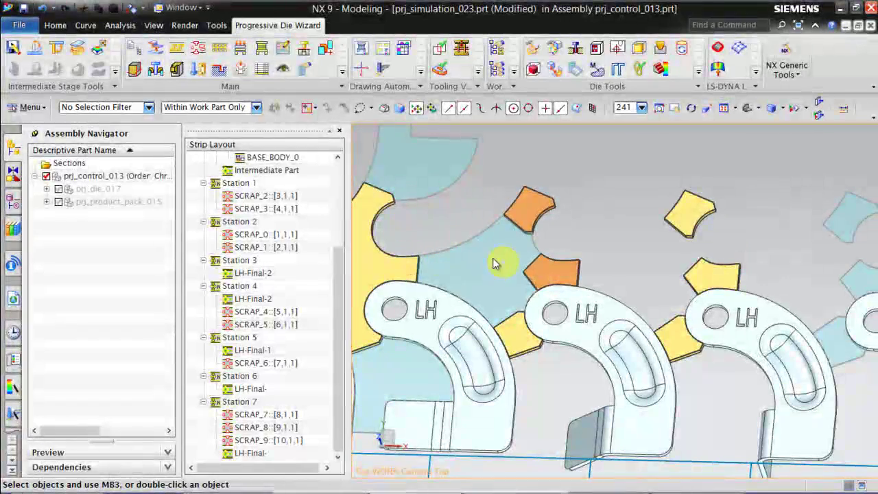
scroll(604, 249, down, 4)
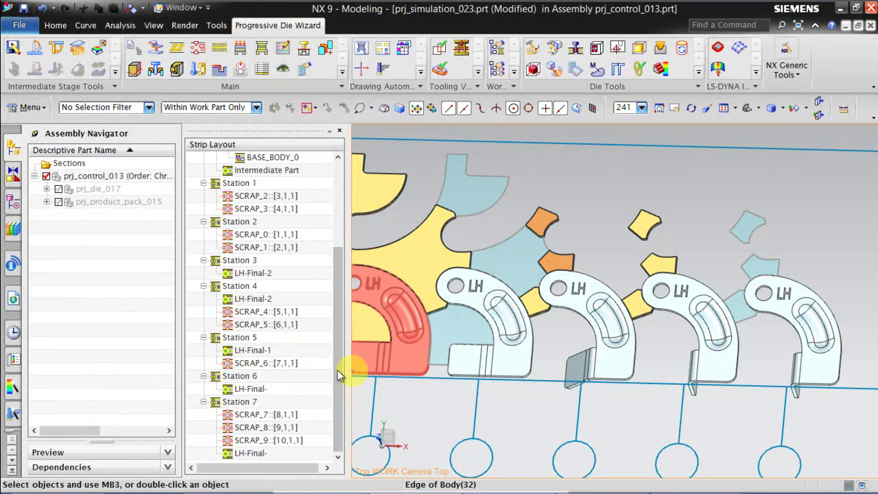
click(262, 328)
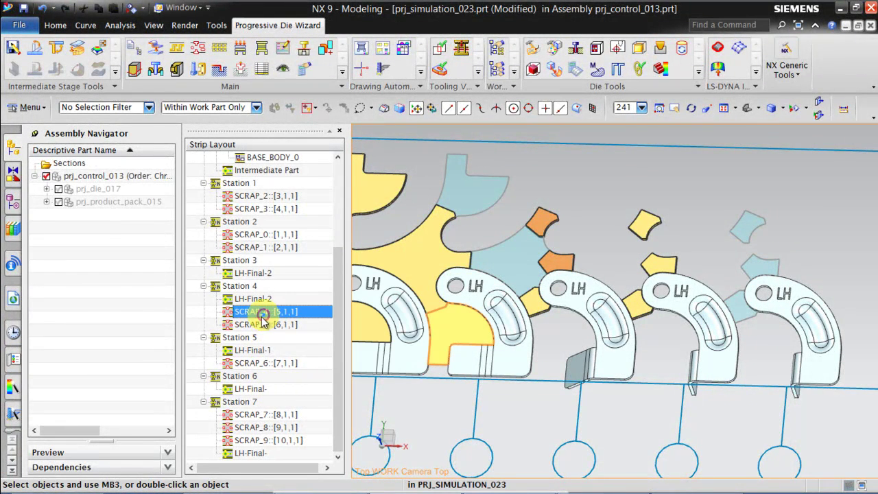
click(258, 363)
drag(258, 367, 247, 386)
scroll(689, 220, down, 2)
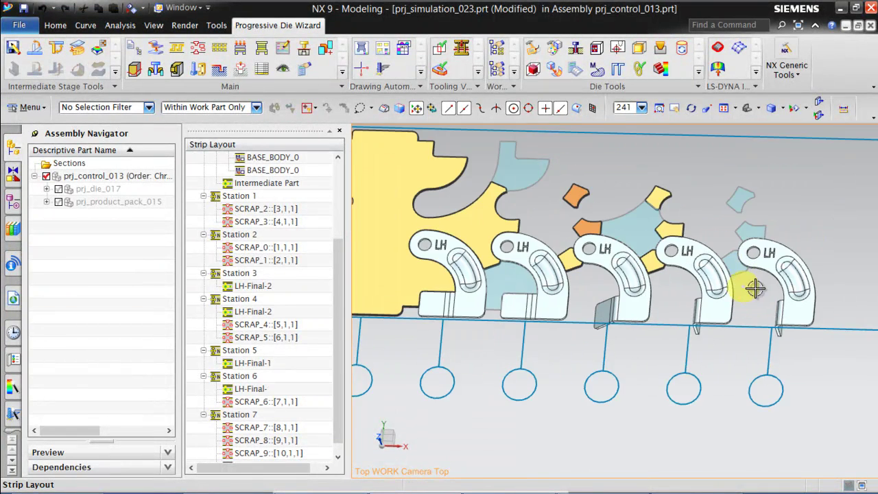
Step: Examine the strip from the uncut blank through Station 7, checking the cut contours, scraps and formed LH parts
scroll(695, 311, up, 3)
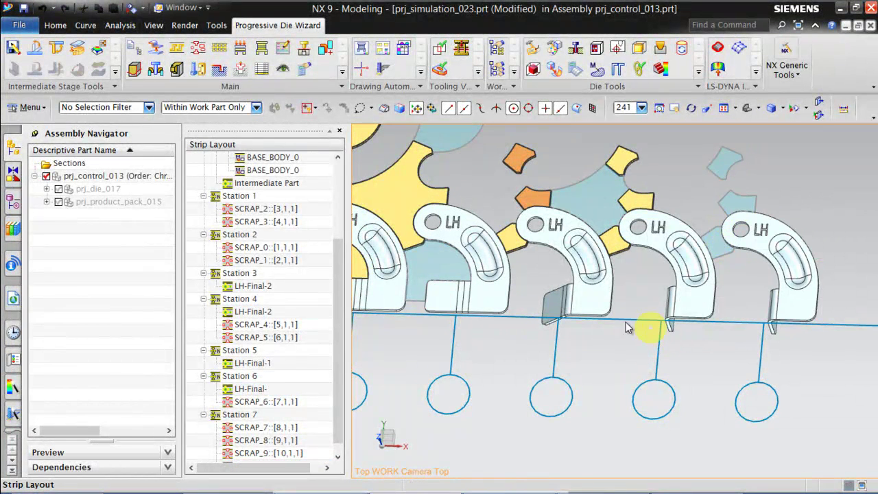
scroll(560, 306, down, 2)
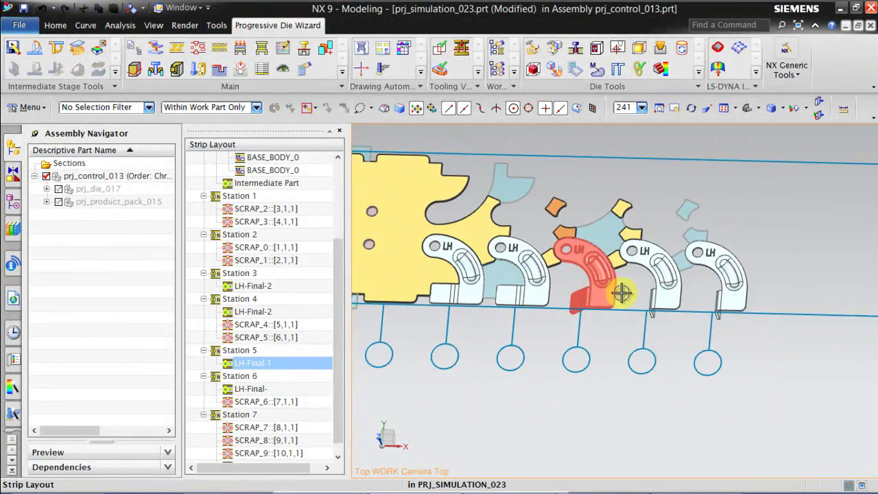
scroll(583, 308, up, 2)
scroll(596, 298, down, 2)
scroll(596, 298, down, 2)
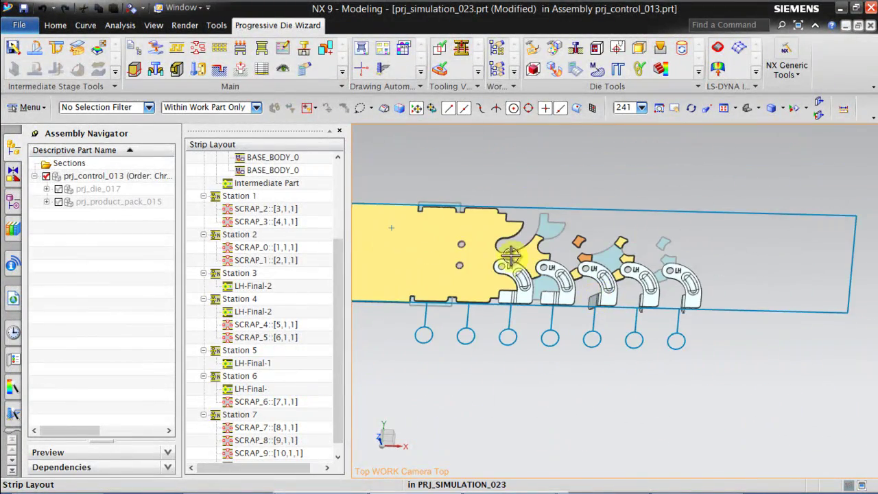
scroll(529, 260, up, 4)
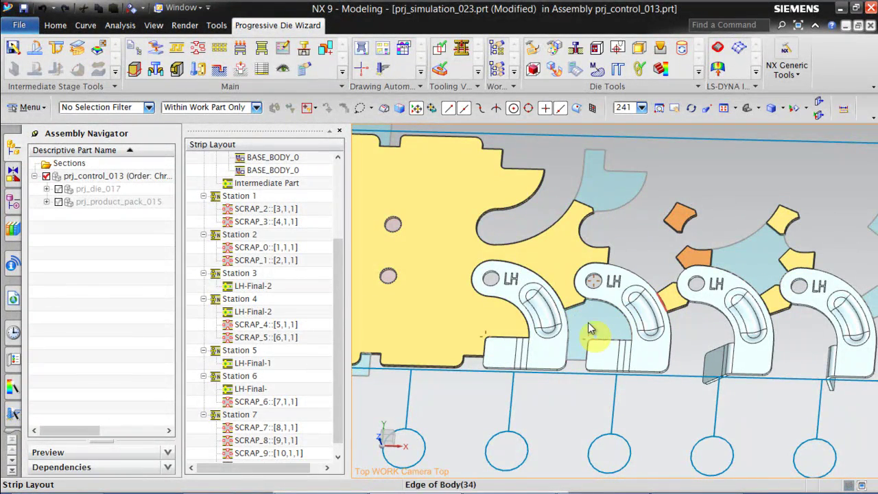
scroll(572, 312, down, 4)
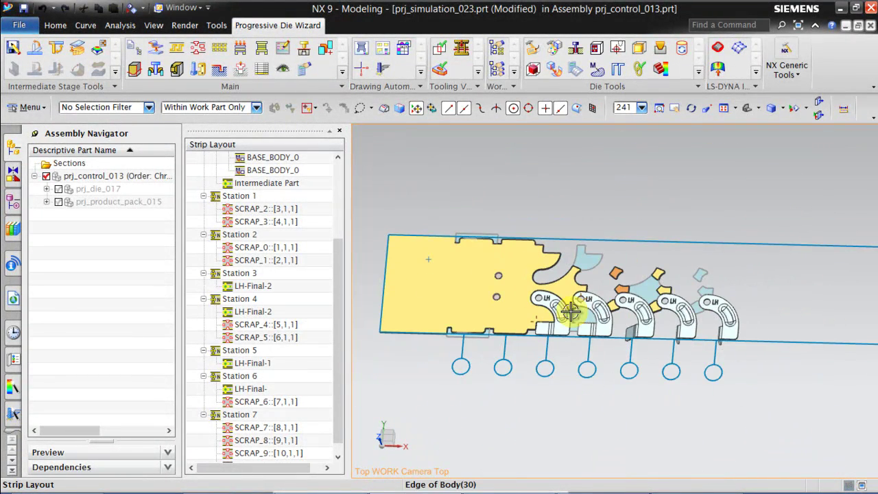
scroll(497, 296, up, 4)
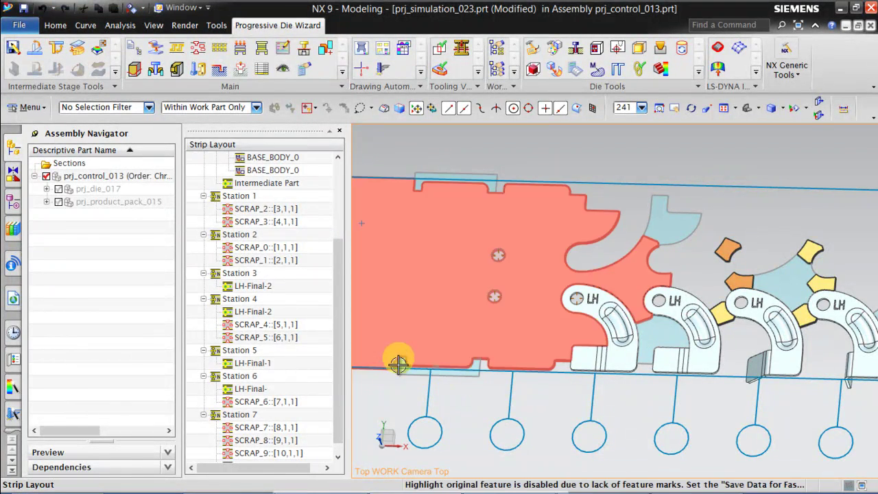
scroll(452, 367, up, 3)
scroll(524, 253, down, 3)
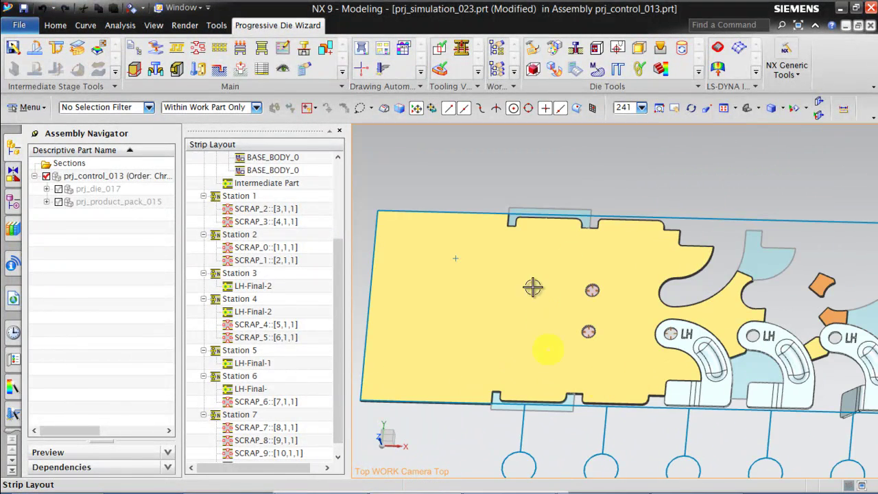
scroll(529, 216, up, 1)
scroll(686, 235, down, 2)
scroll(619, 277, up, 2)
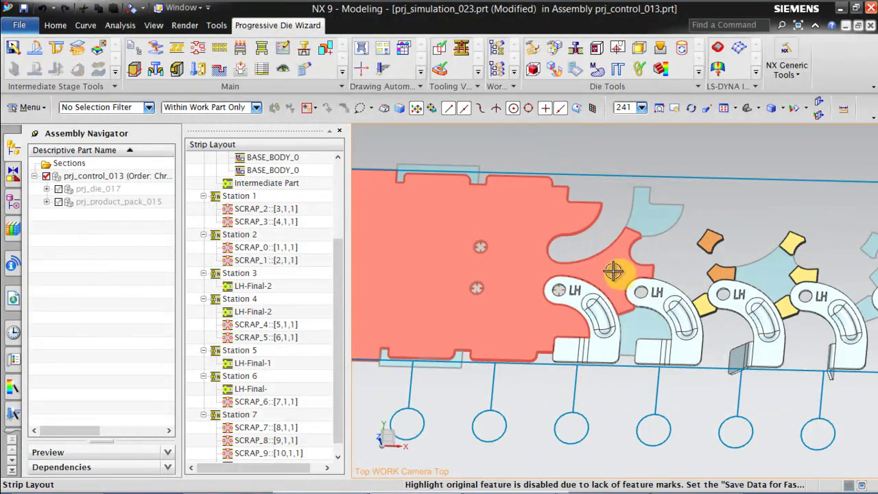
Step: Open the RH-Final- part file as a new intermediate part of the strip layout
middle_drag(623, 261, 556, 269)
scroll(337, 247, up, 3)
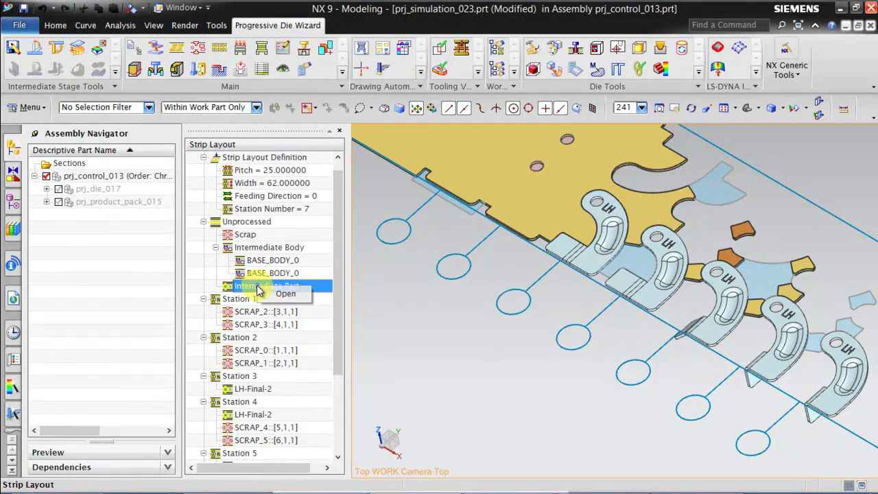
click(297, 298)
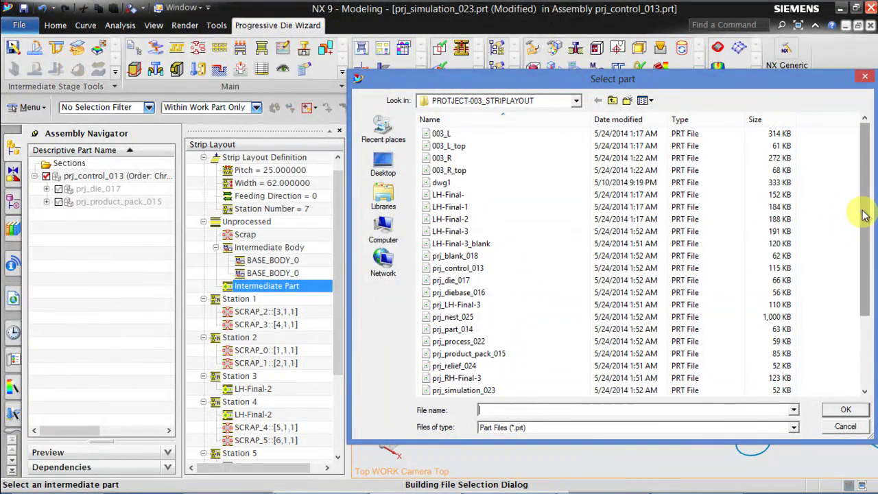
drag(865, 227, 863, 352)
double_click(457, 343)
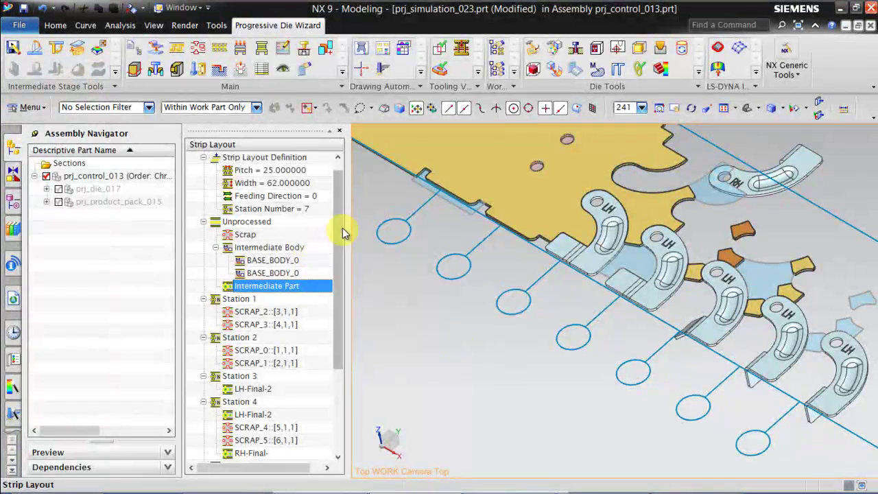
Step: Move the RH-Final- intermediate part from Station 4 to Station 7
drag(343, 231, 336, 364)
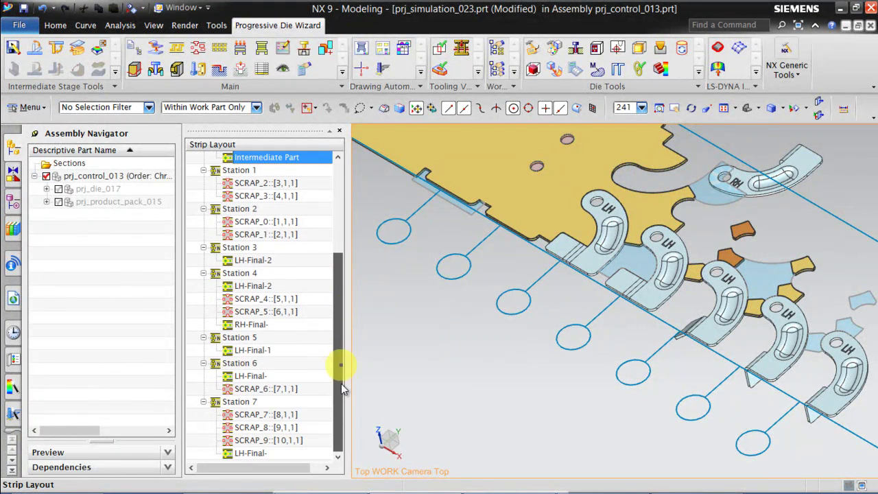
click(280, 264)
click(263, 326)
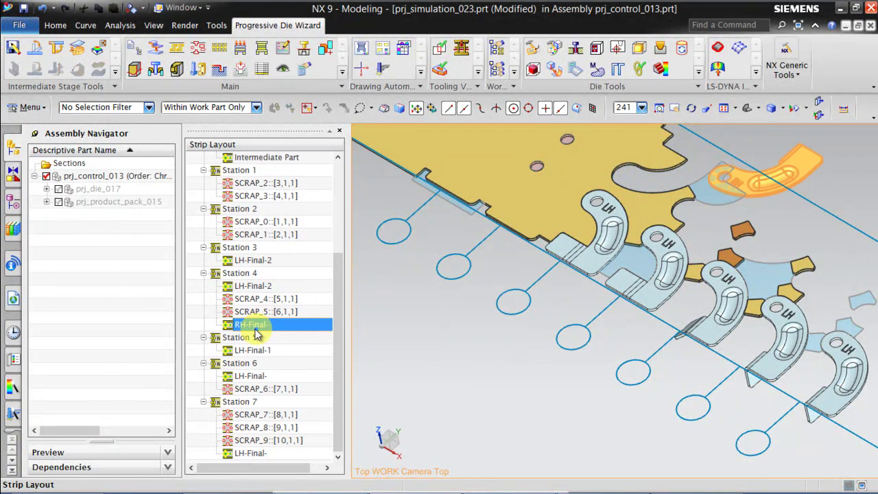
drag(257, 332, 261, 410)
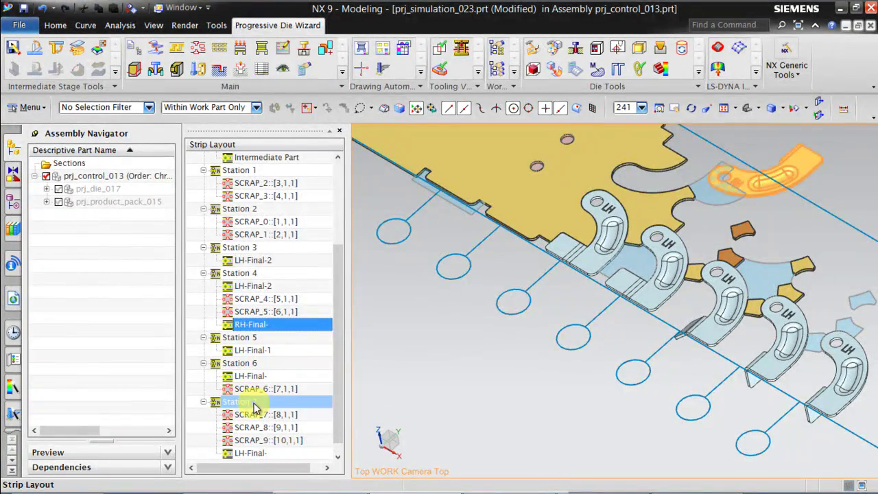
Step: Start the Move Component command on the RH-Final- part at Station 7 with Point to Point motion
scroll(502, 278, down, 3)
scroll(657, 249, up, 5)
middle_drag(590, 349, 604, 331)
scroll(629, 358, down, 3)
scroll(672, 213, up, 4)
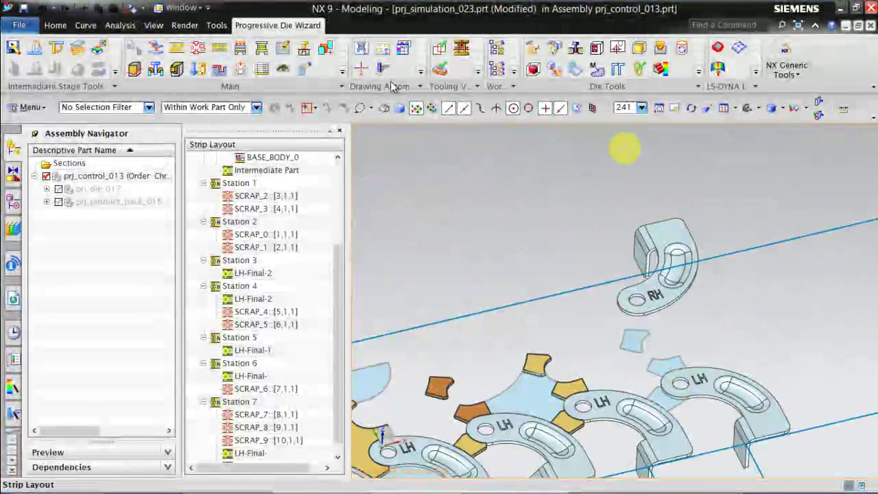
click(54, 26)
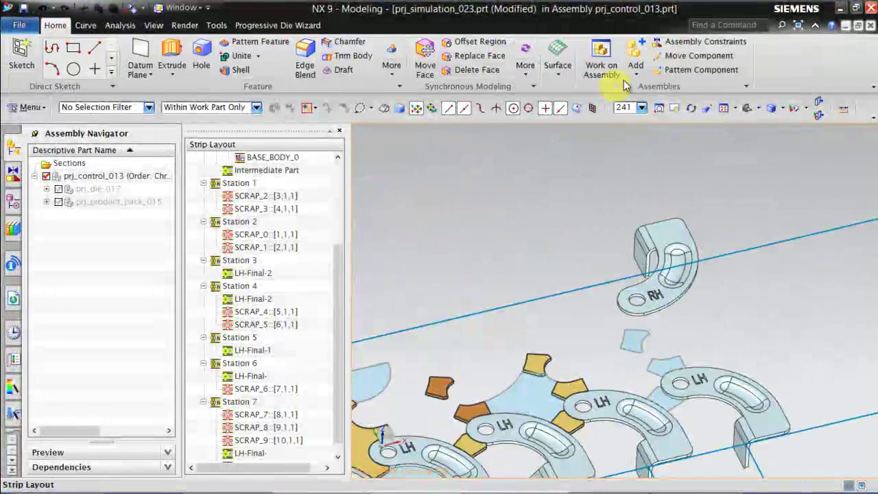
click(19, 25)
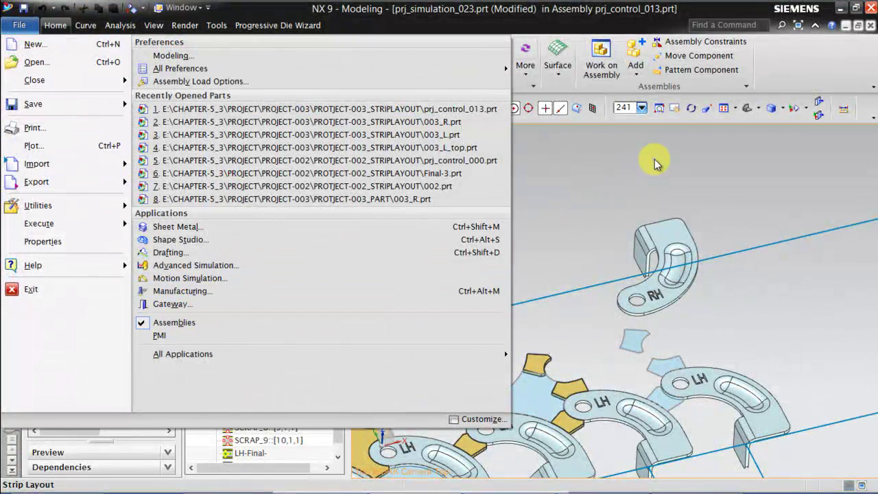
click(697, 165)
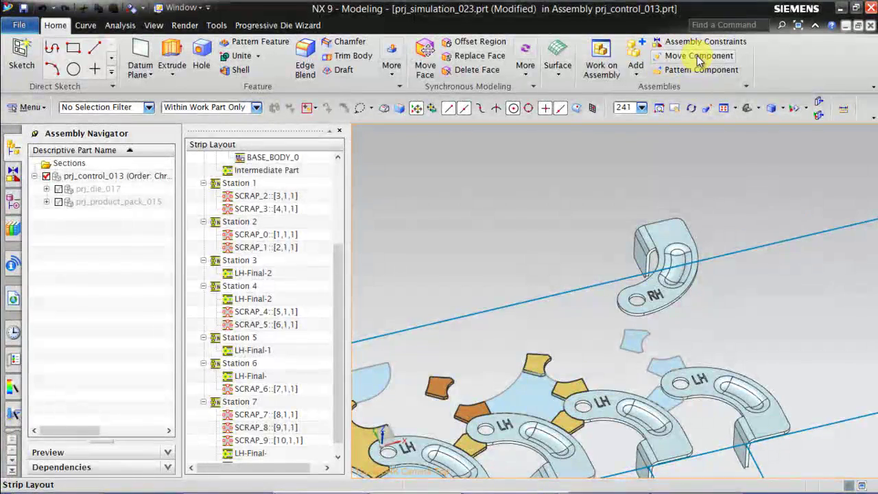
shift+middle_drag(519, 190, 642, 202)
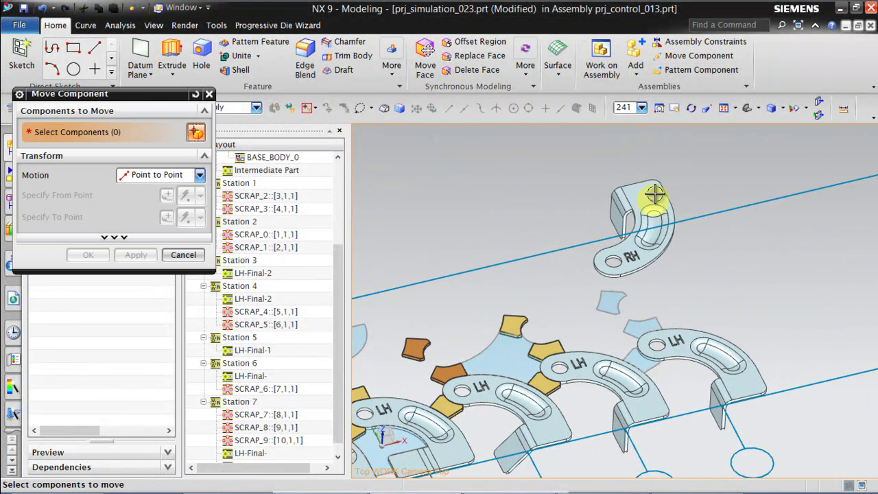
click(646, 199)
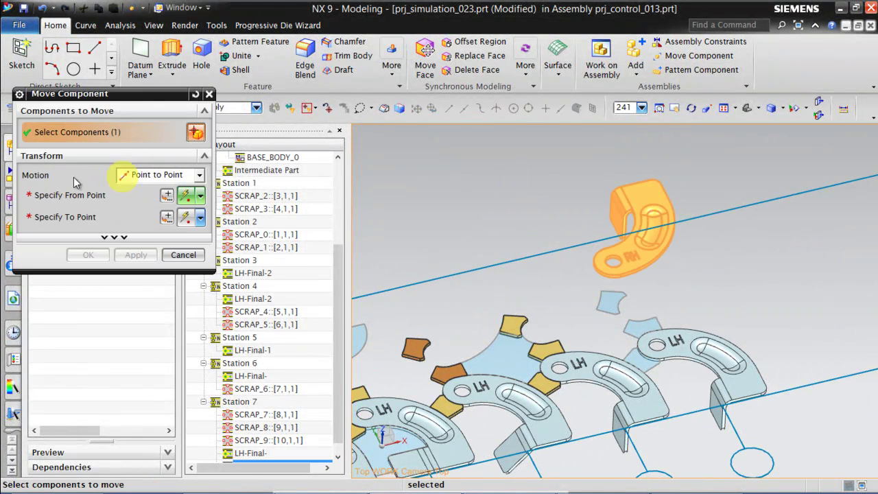
click(148, 175)
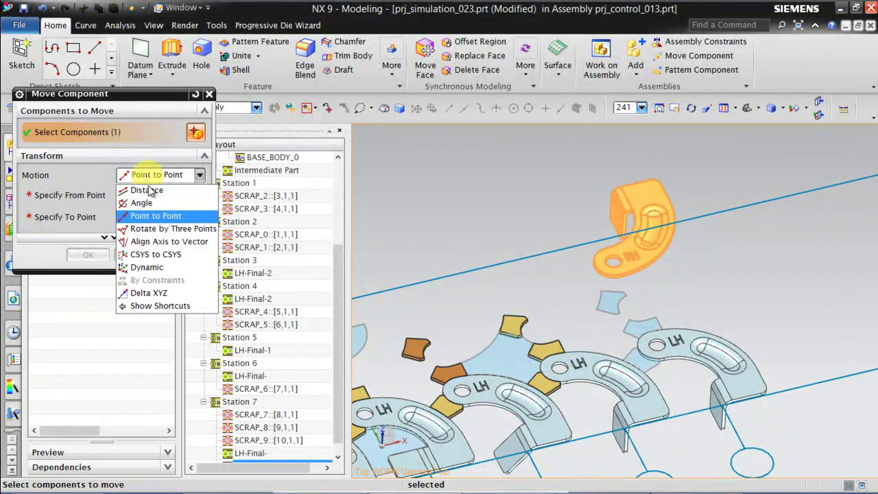
click(146, 219)
Step: Move the RH part from the arc centre of its rounded end to the arc centre of the curved scrap edge at Station 7
click(68, 199)
scroll(617, 274, up, 4)
scroll(611, 273, up, 2)
click(610, 263)
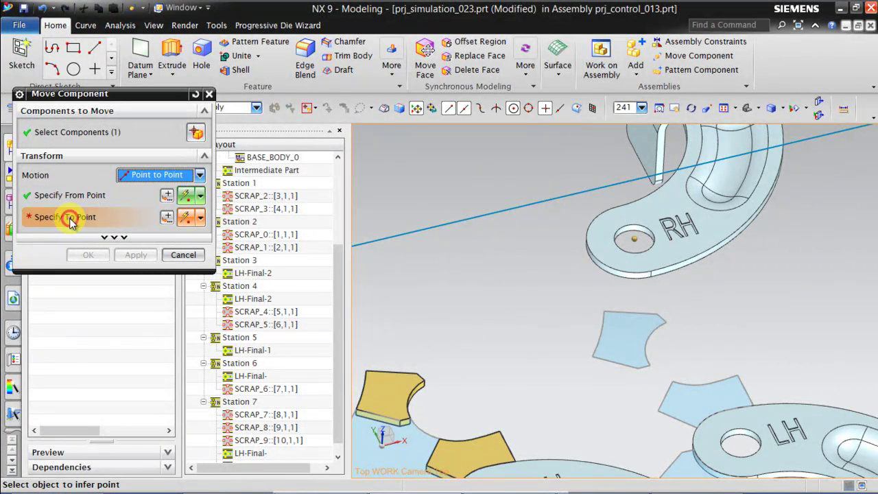
click(690, 383)
scroll(623, 197, down, 4)
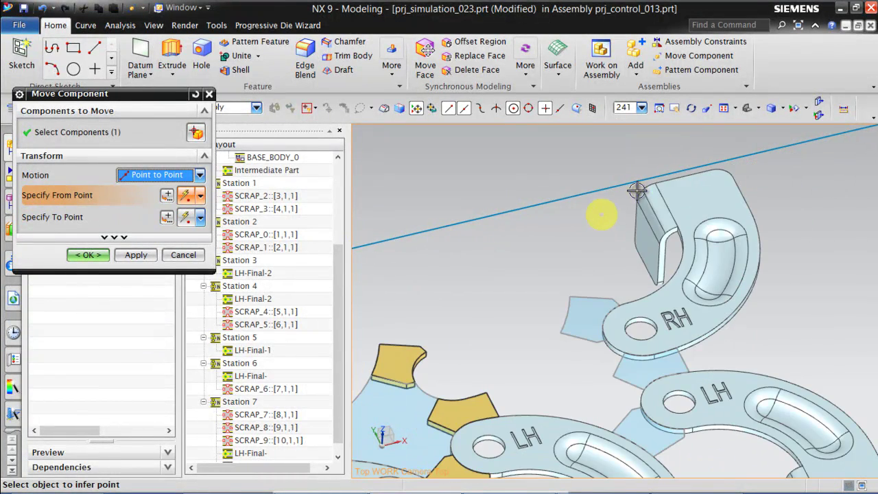
scroll(658, 273, up, 3)
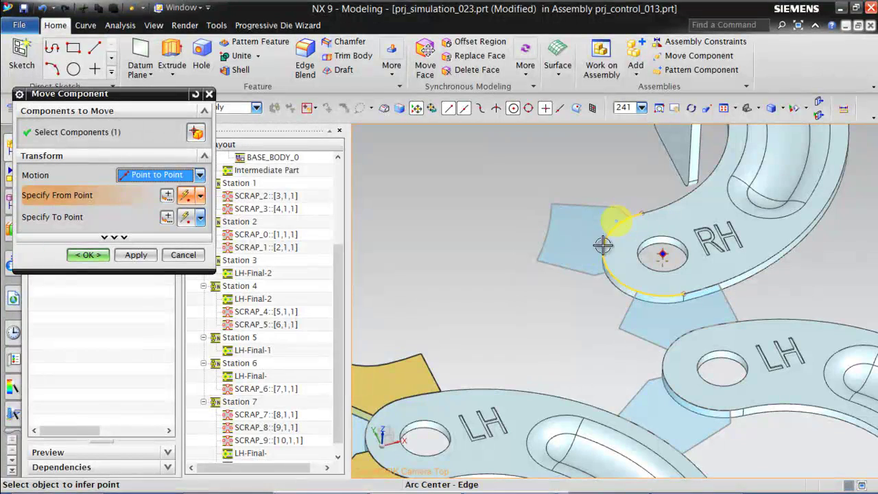
click(137, 255)
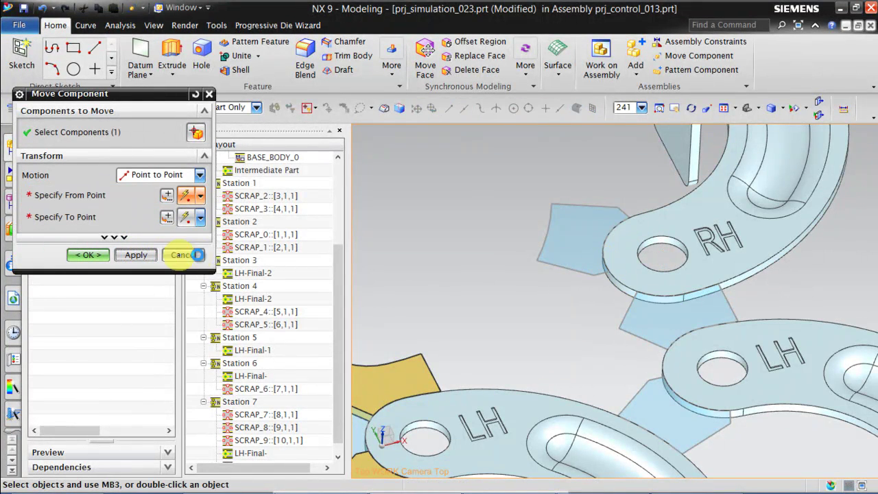
click(135, 255)
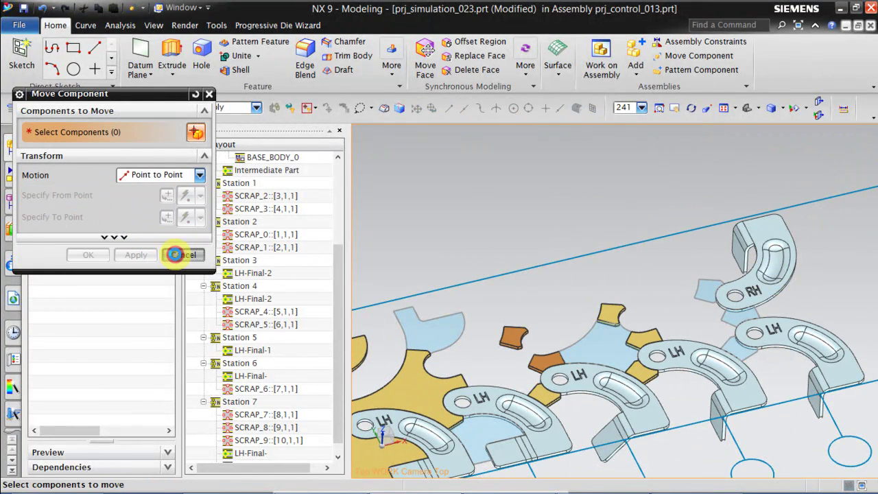
click(176, 255)
Step: Copy the RH-Final- intermediate part from Station 7 and paste it into Station 6
drag(343, 275, 333, 240)
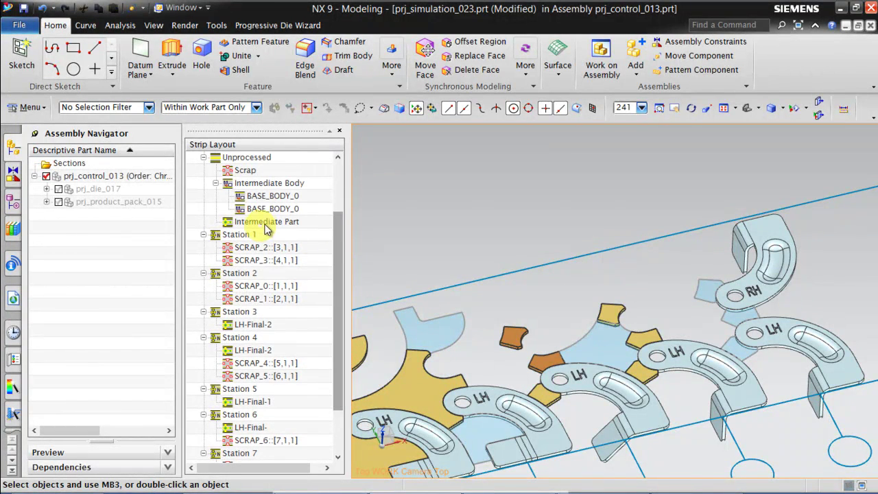
scroll(261, 230, down, 2)
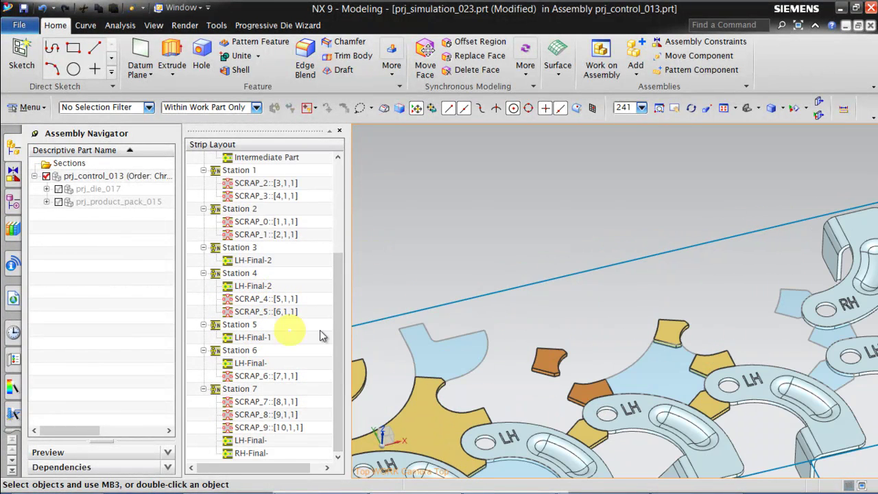
click(251, 454)
right_click(251, 453)
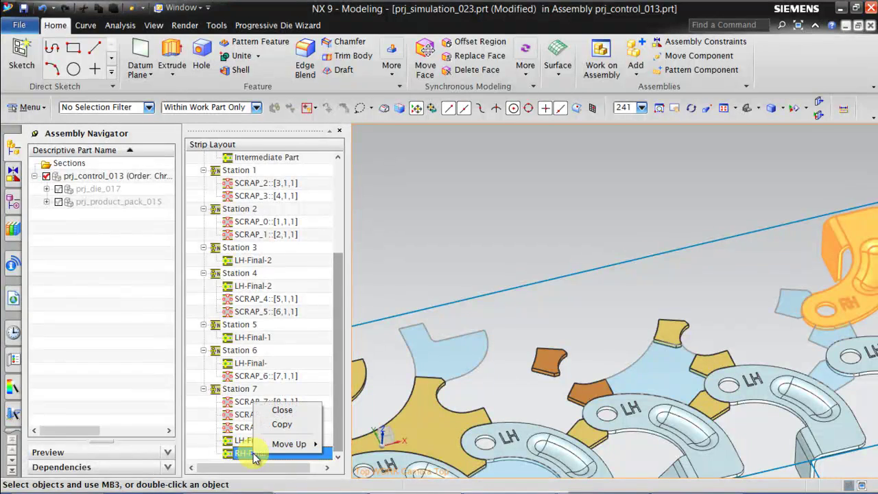
click(294, 427)
click(240, 351)
right_click(247, 352)
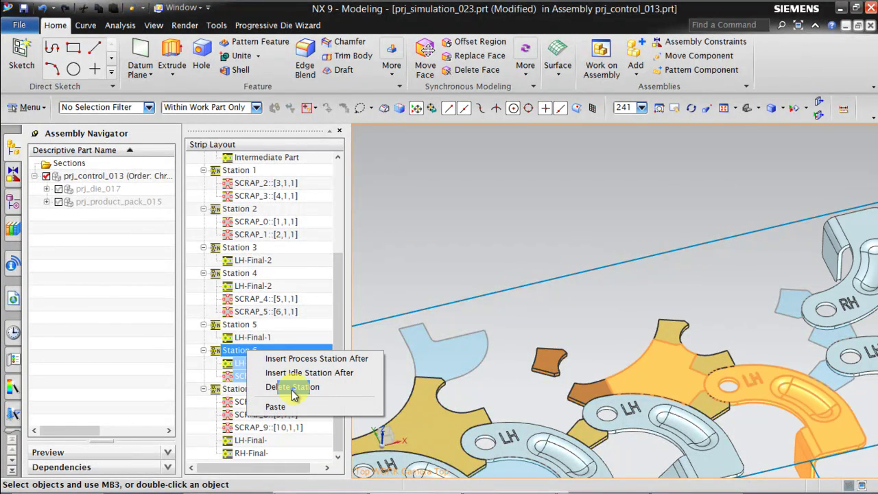
click(282, 407)
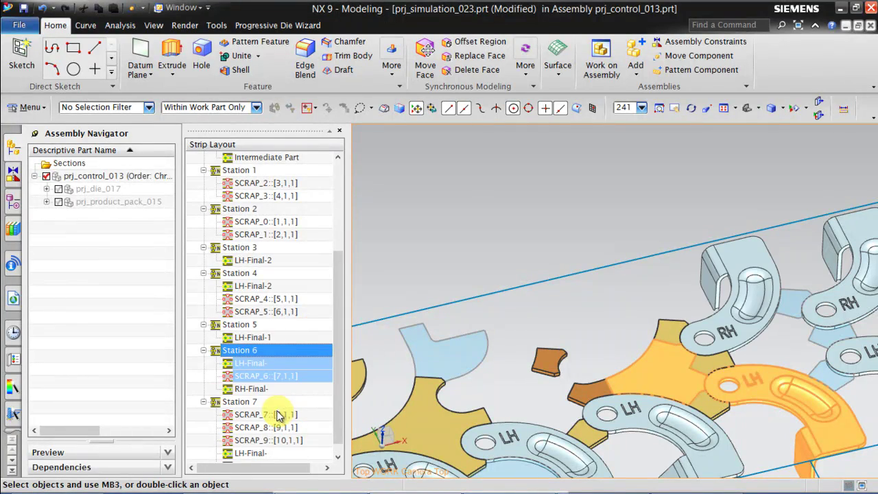
Step: Load the RH-Final-1 part file as a new intermediate part in the strip layout
click(266, 391)
middle_drag(565, 198, 653, 222)
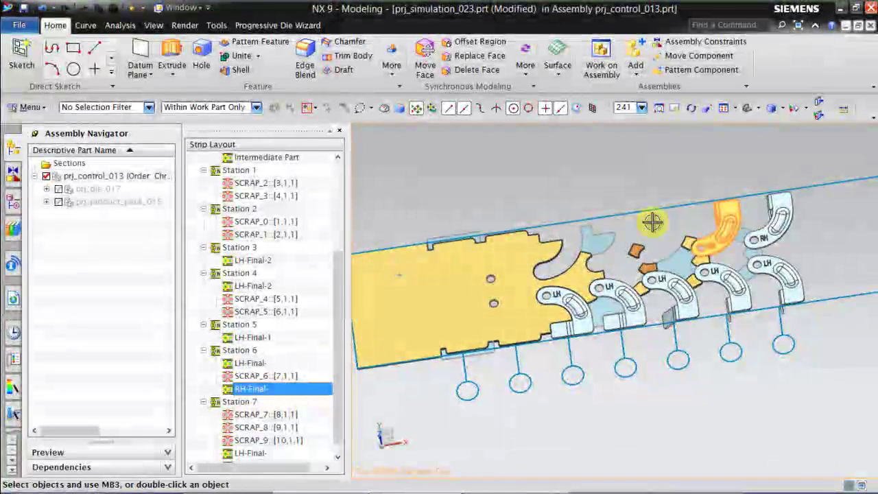
scroll(616, 261, up, 2)
scroll(588, 245, down, 4)
scroll(583, 231, up, 5)
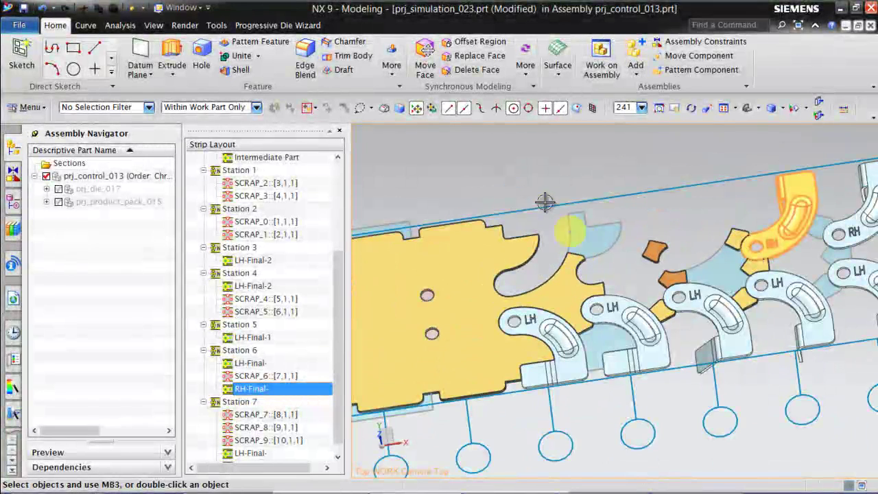
click(263, 159)
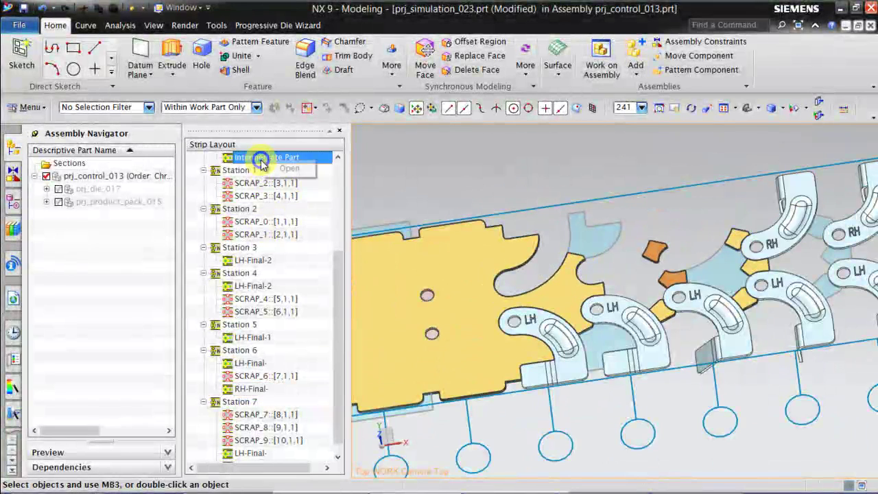
click(302, 170)
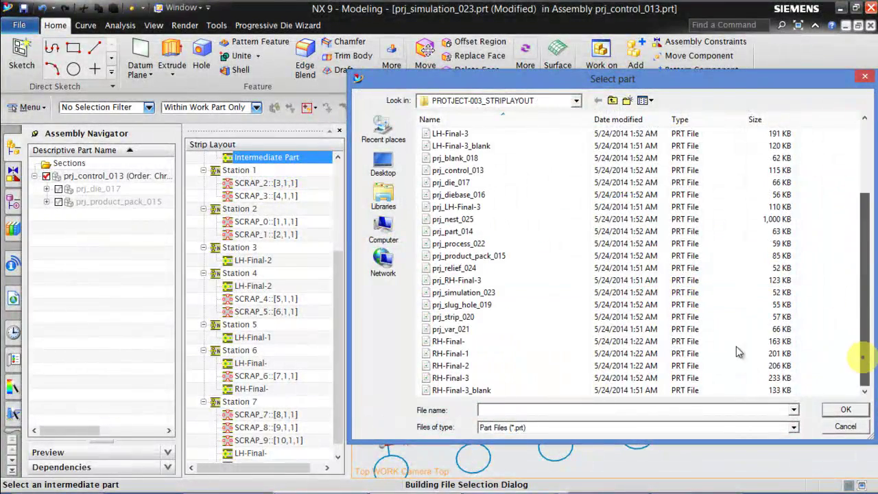
double_click(457, 355)
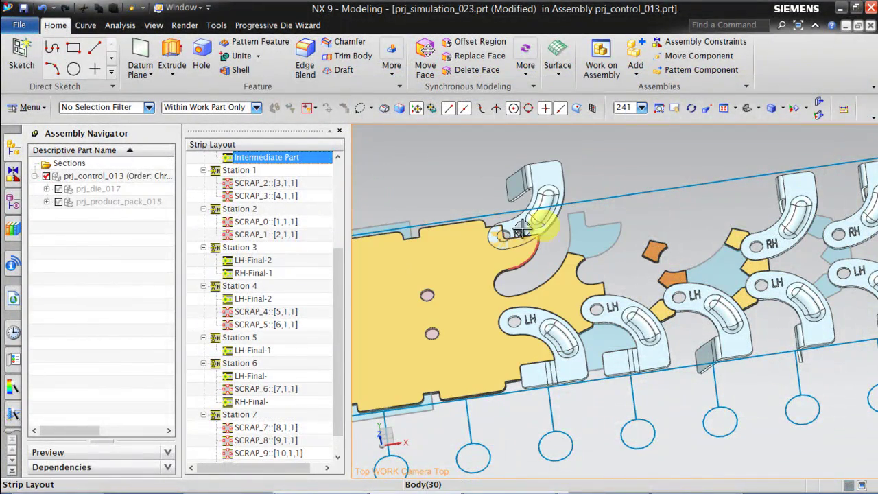
Step: Move the RH-Final-1 intermediate part from Station 3 to Station 5
scroll(295, 316, down, 1)
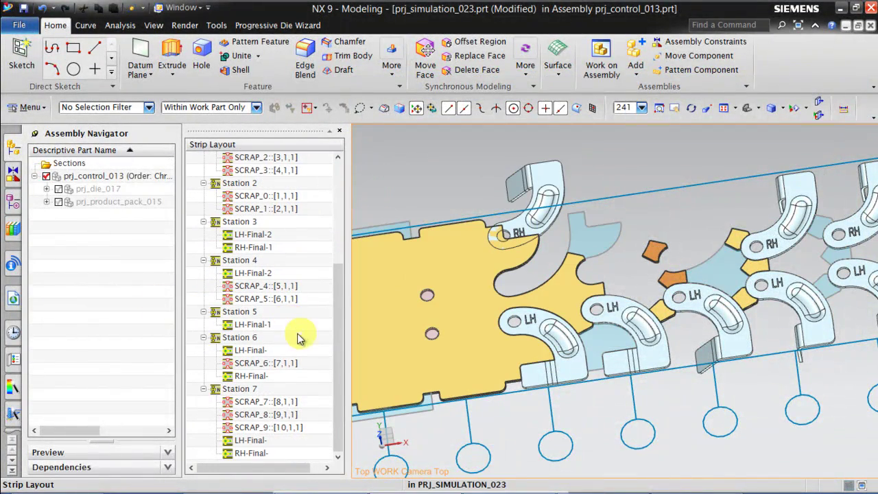
click(263, 248)
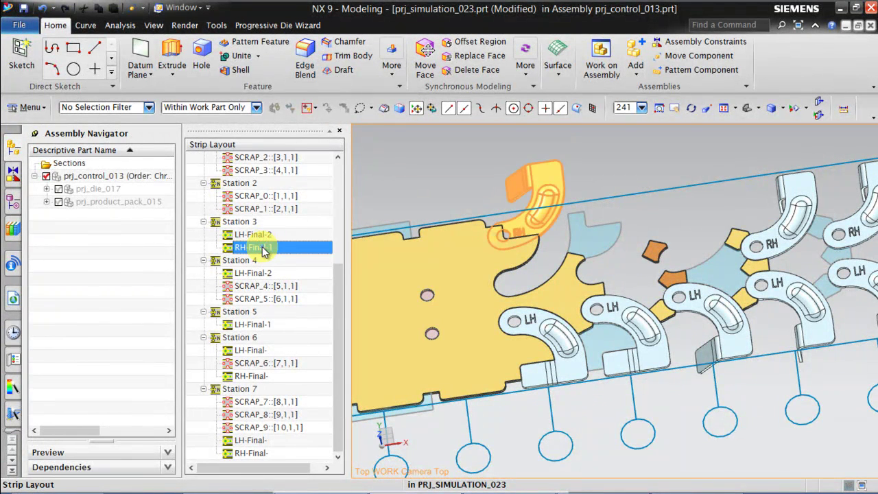
drag(254, 292, 254, 314)
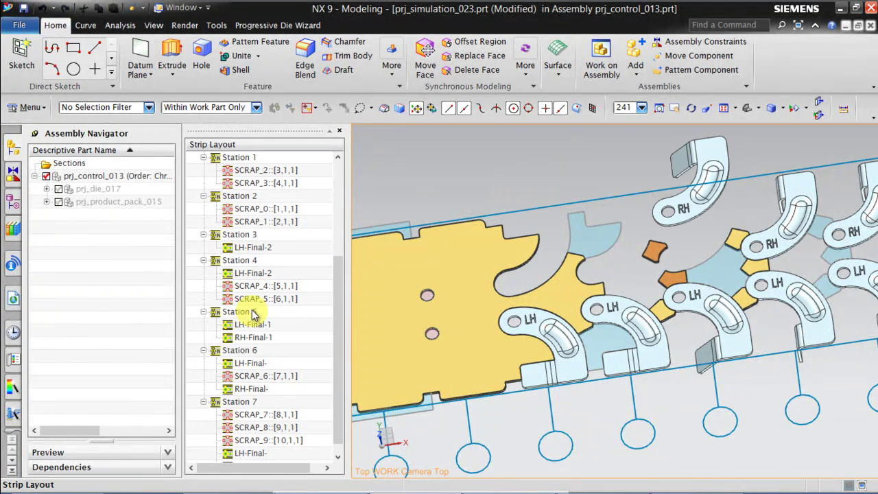
Step: Start a Point to Point component move on the Station 5 RH-Final-1 part, taking the arc centre of its rounded end as the from point
click(696, 57)
scroll(688, 236, up, 5)
click(689, 248)
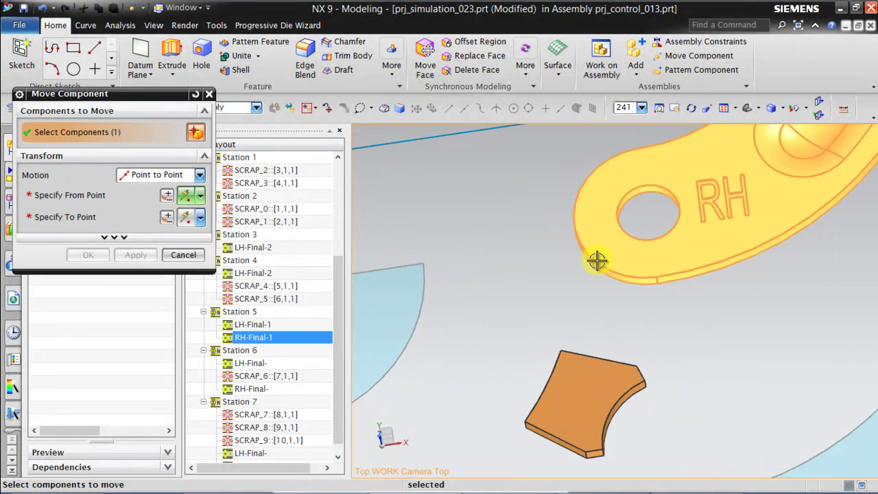
click(157, 177)
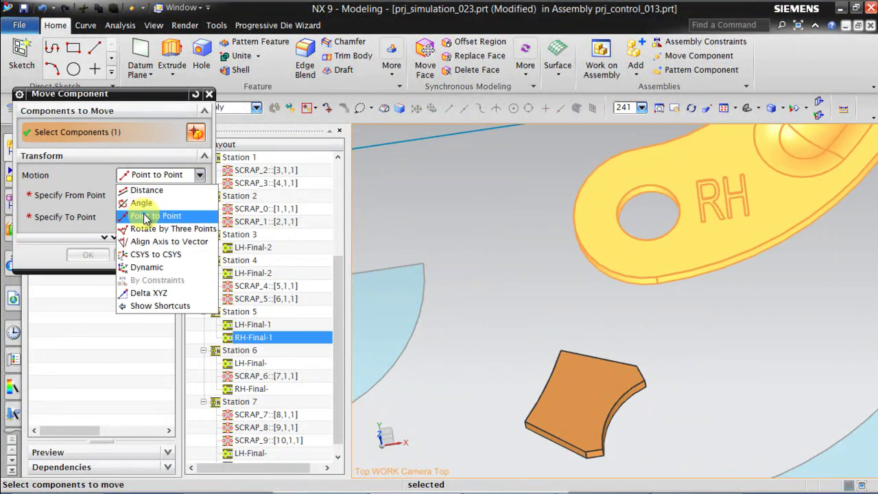
click(141, 215)
click(607, 270)
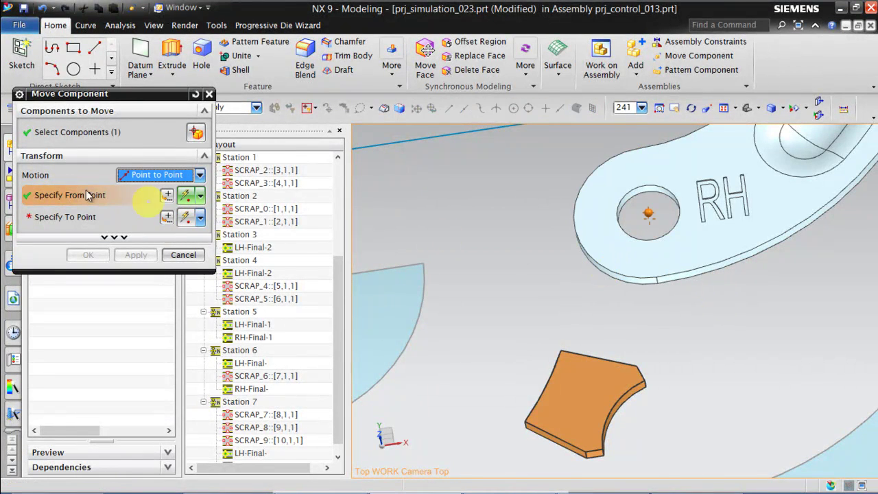
Step: Place the RH-Final-1 part at the arc centre of the curved edge on the upper orange scrap and accept the move
scroll(608, 234, down, 2)
scroll(649, 365, up, 3)
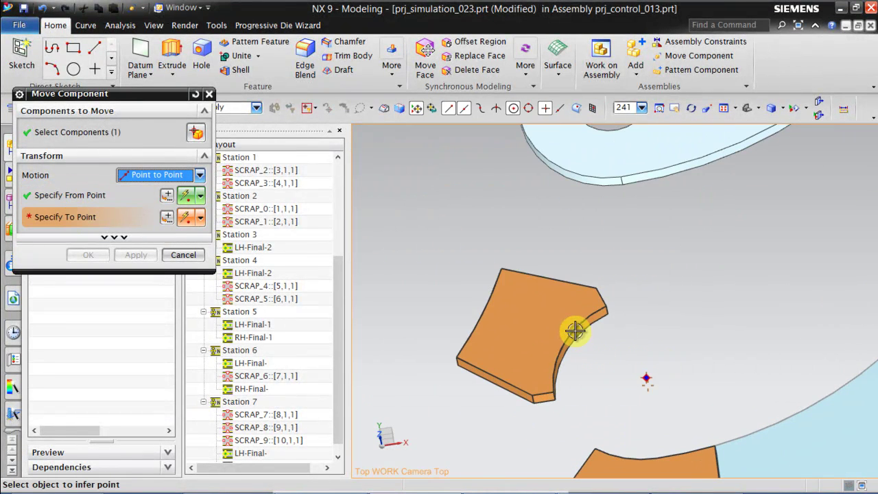
click(575, 332)
scroll(588, 204, down, 2)
middle_drag(588, 203, 673, 241)
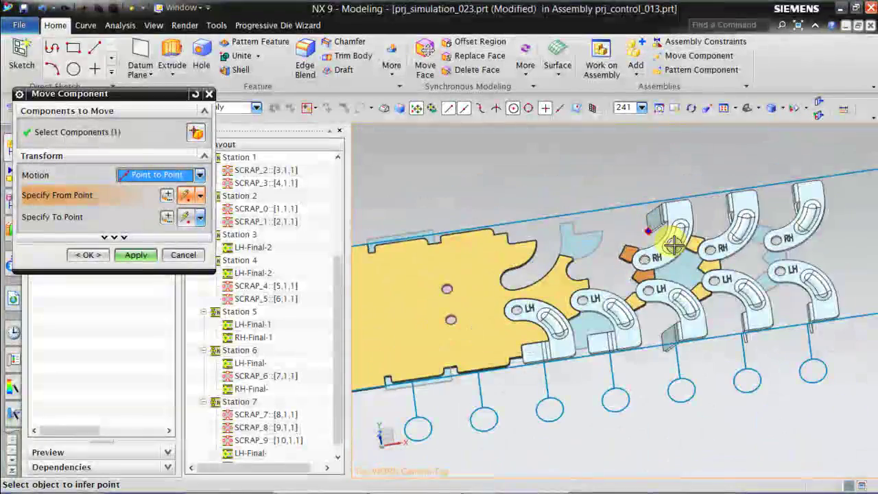
scroll(672, 240, up, 3)
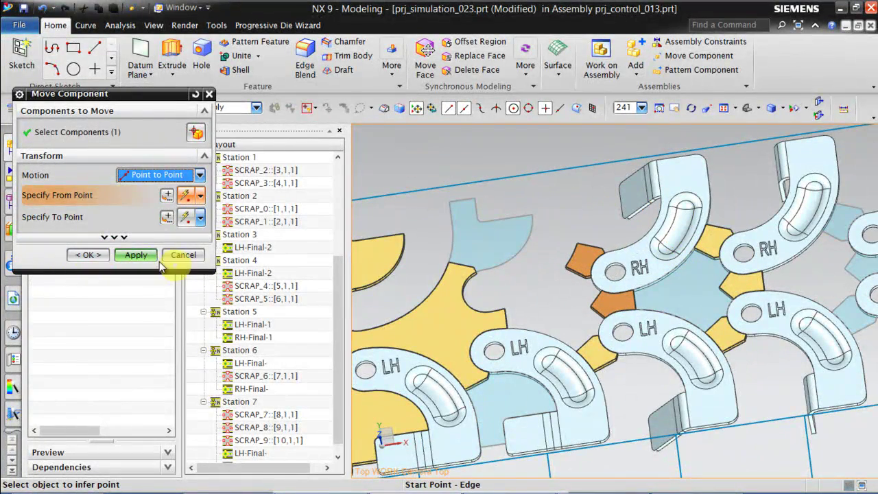
click(92, 255)
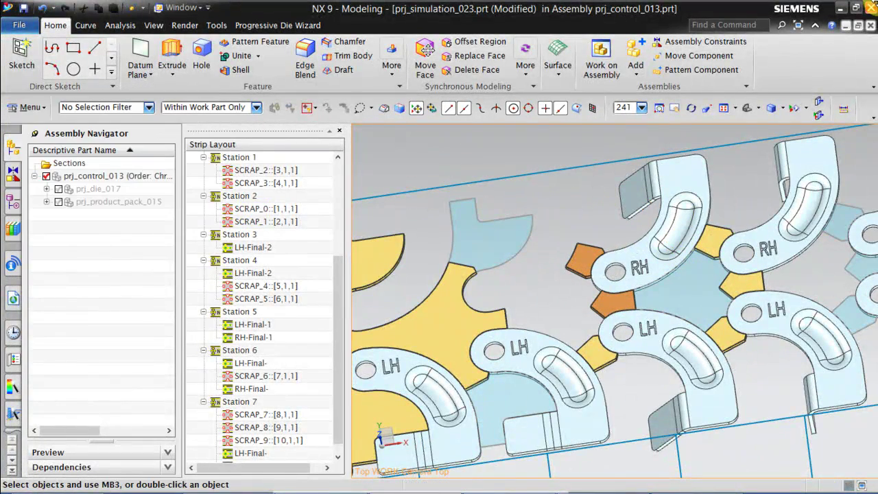
click(683, 59)
Step: Load the RH-Final-2 part file as a new intermediate part in the strip layout
scroll(217, 341, up, 3)
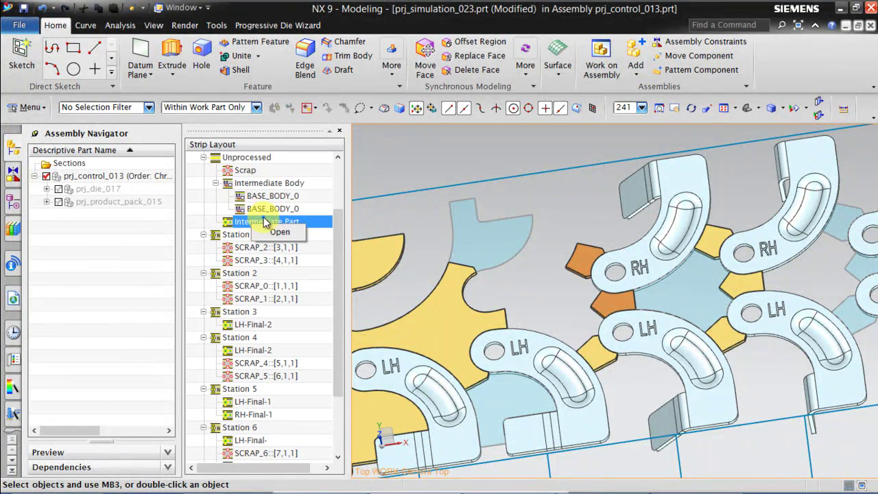
click(278, 232)
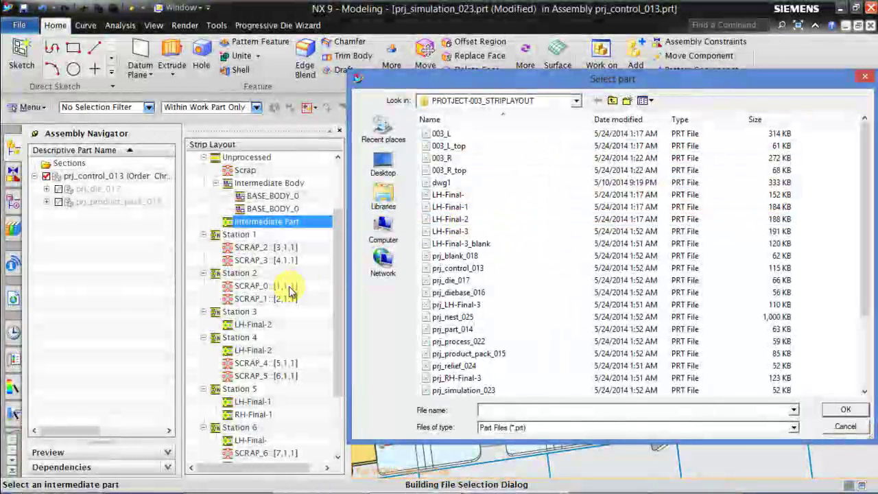
click(450, 219)
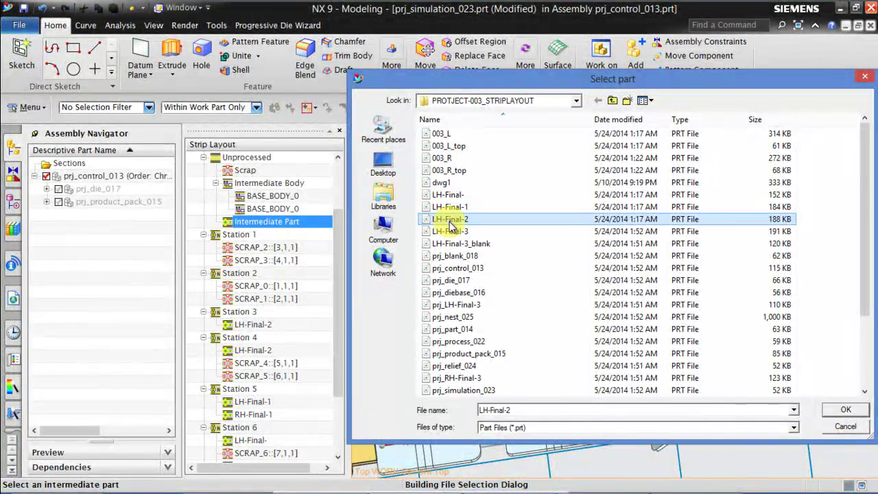
scroll(681, 337, down, 3)
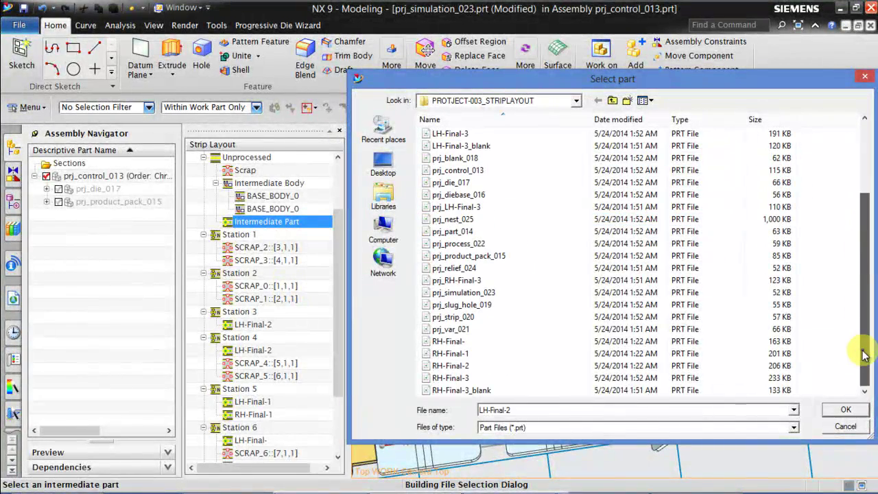
double_click(450, 366)
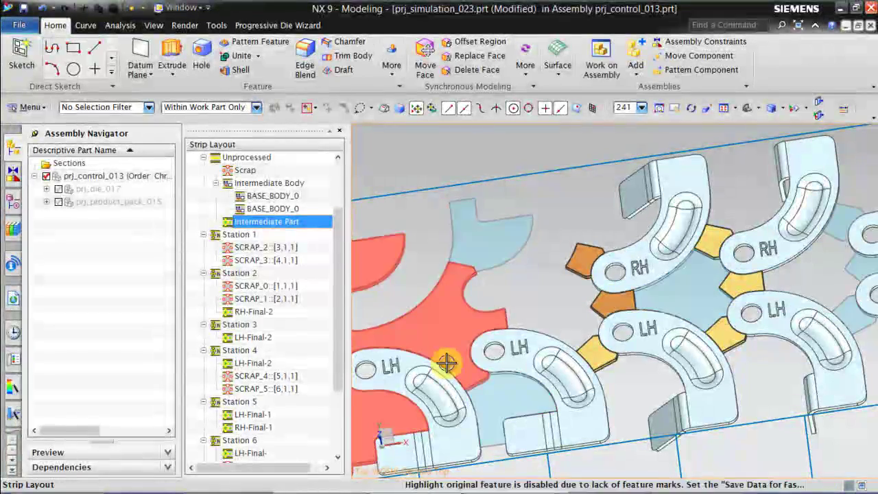
Step: Move the RH-Final-2 intermediate part from Station 2 to Station 4
scroll(632, 177, down, 3)
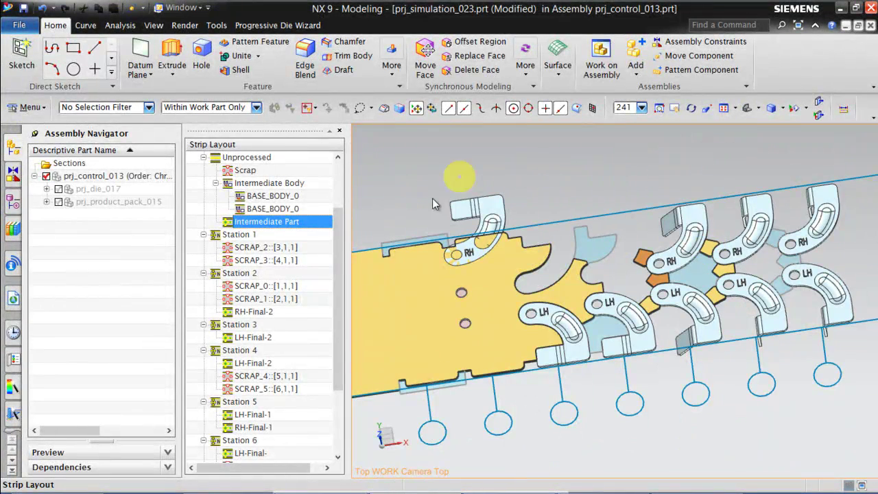
drag(340, 233, 337, 349)
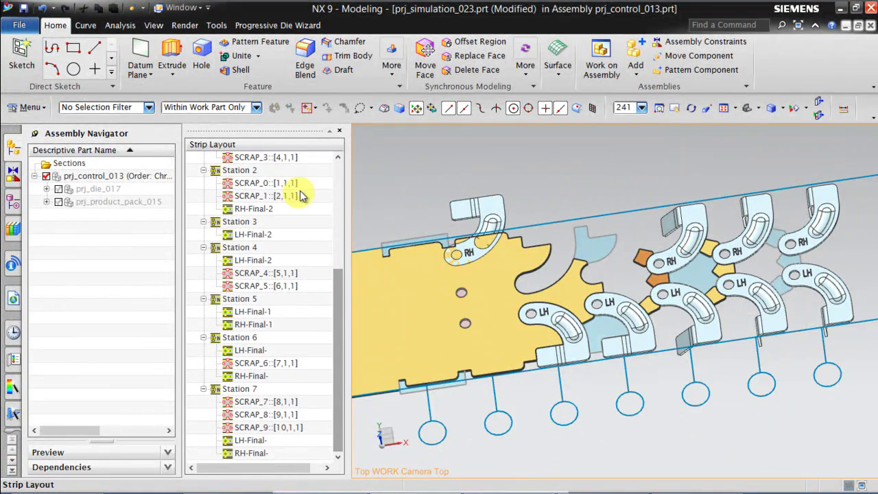
click(260, 209)
drag(259, 209, 253, 250)
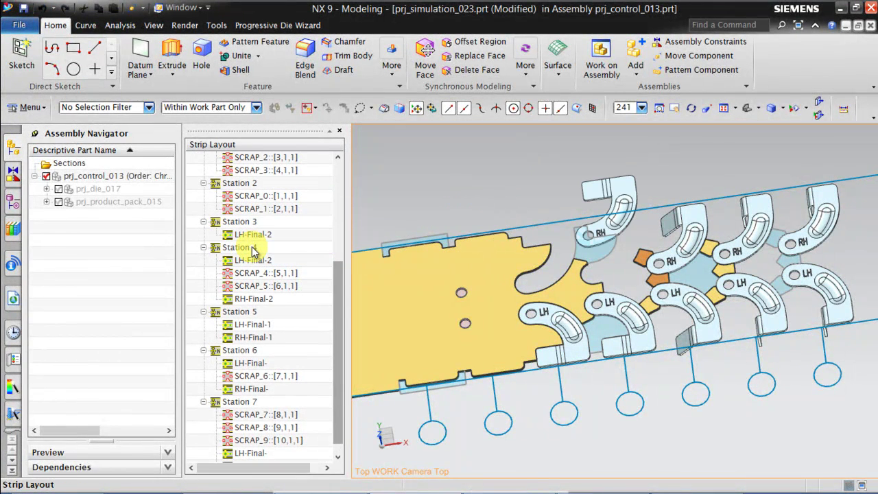
Step: Move the Station 4 RH-Final-2 part point to point from its rounded end's arc centre to the arc centre of the strip's curved notch
click(699, 55)
scroll(576, 254, up, 5)
click(719, 190)
click(61, 196)
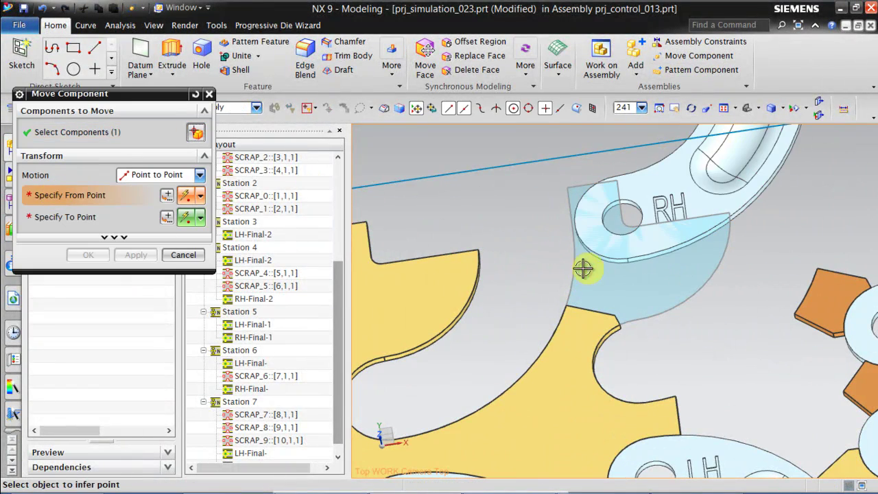
click(599, 251)
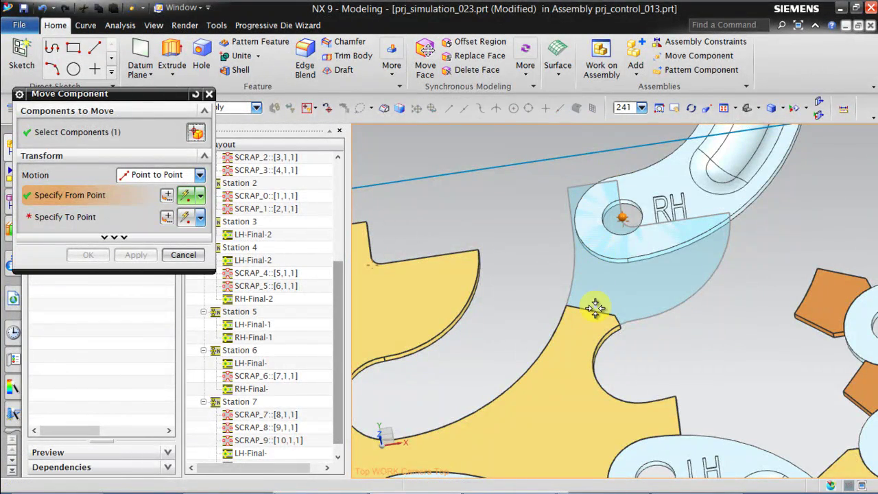
scroll(598, 308, up, 3)
click(604, 360)
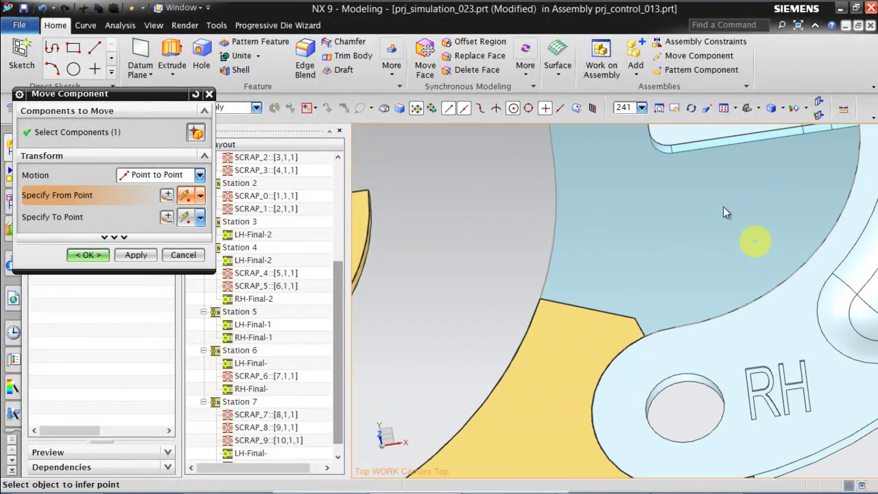
scroll(621, 179, down, 3)
scroll(627, 204, down, 5)
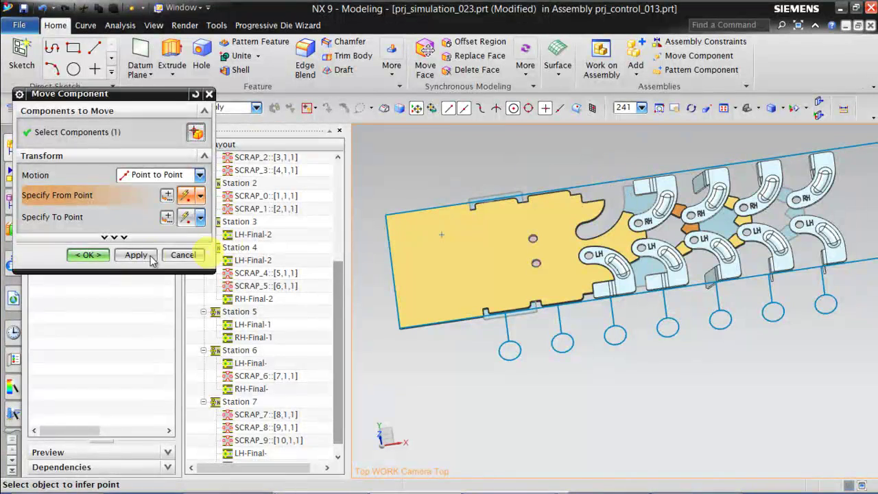
click(88, 255)
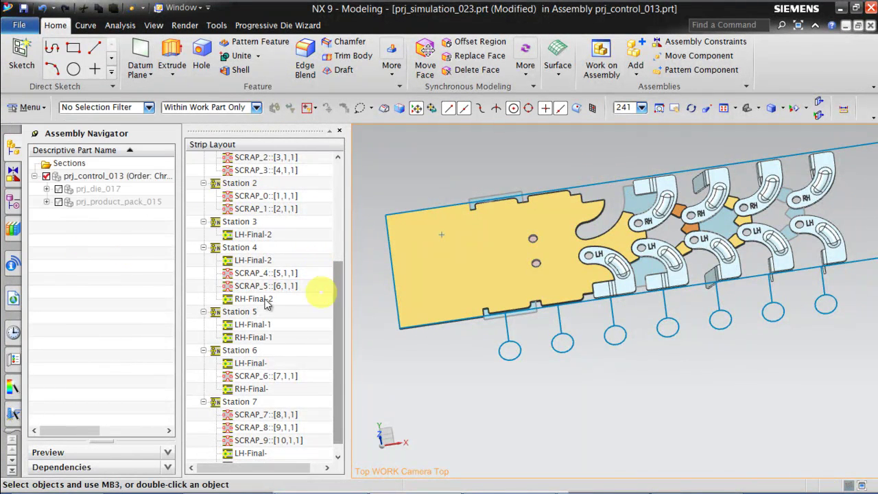
Step: Copy the RH-Final-2 intermediate part from Station 4 and paste it into Station 3
click(265, 299)
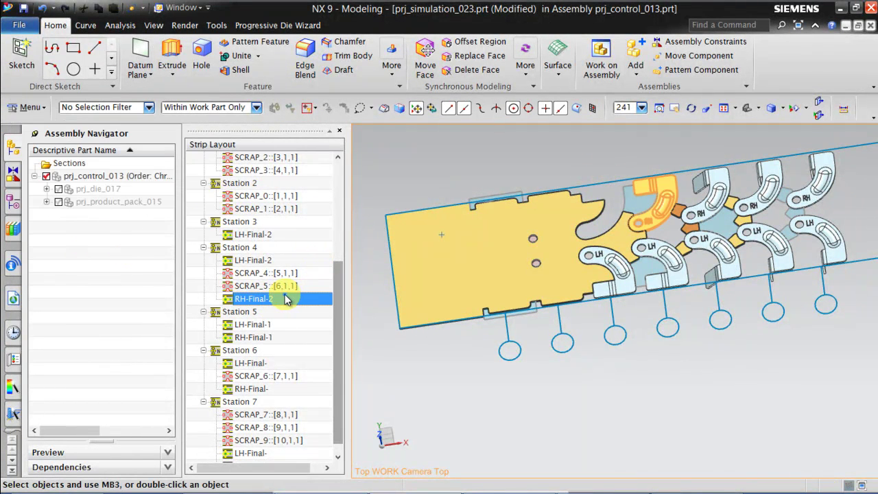
right_click(265, 302)
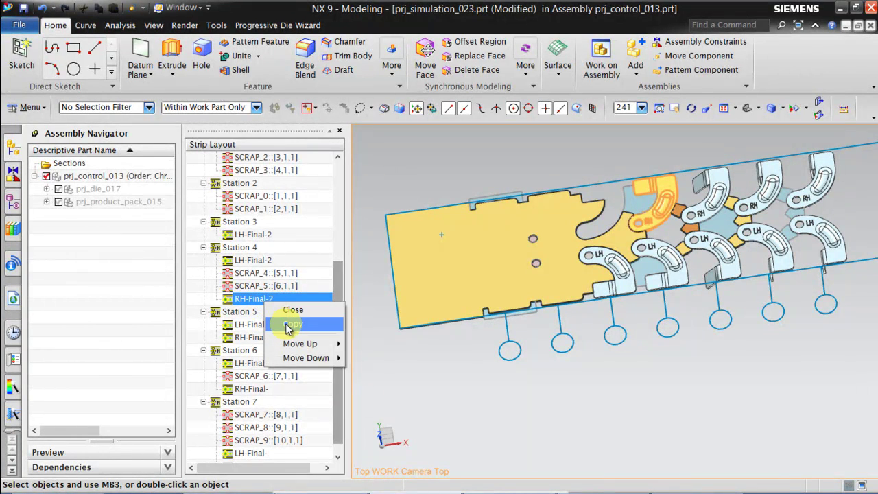
click(289, 323)
click(249, 223)
right_click(249, 223)
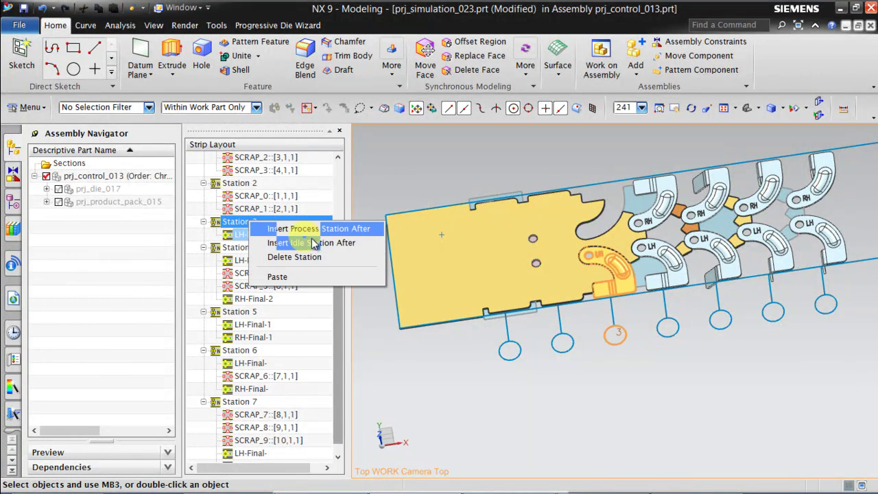
click(291, 277)
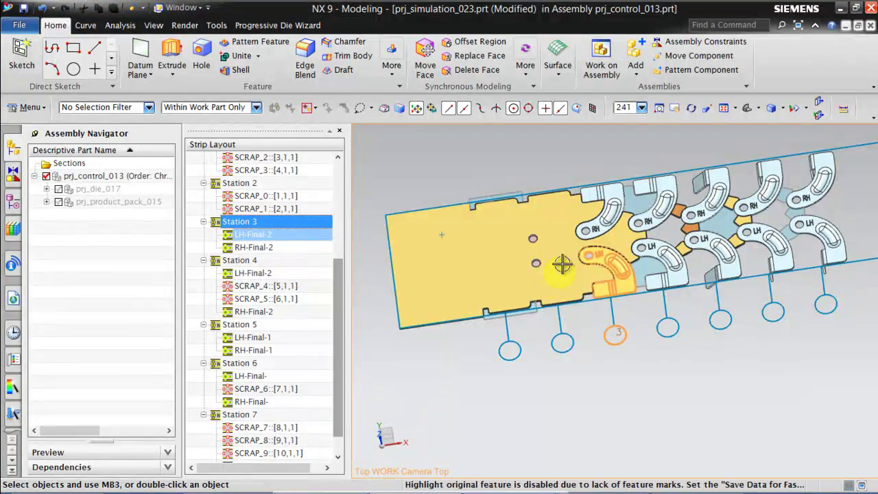
scroll(561, 273, down, 3)
middle_drag(555, 190, 646, 213)
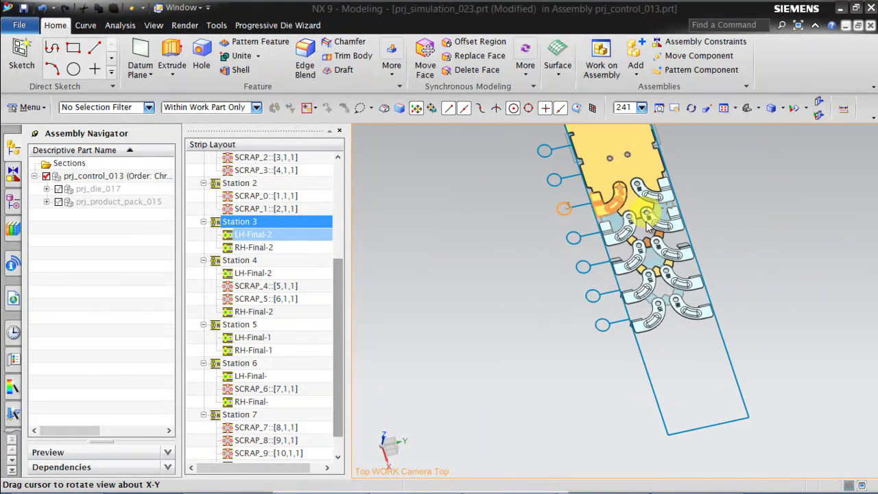
middle_drag(701, 171, 654, 184)
scroll(620, 168, up, 3)
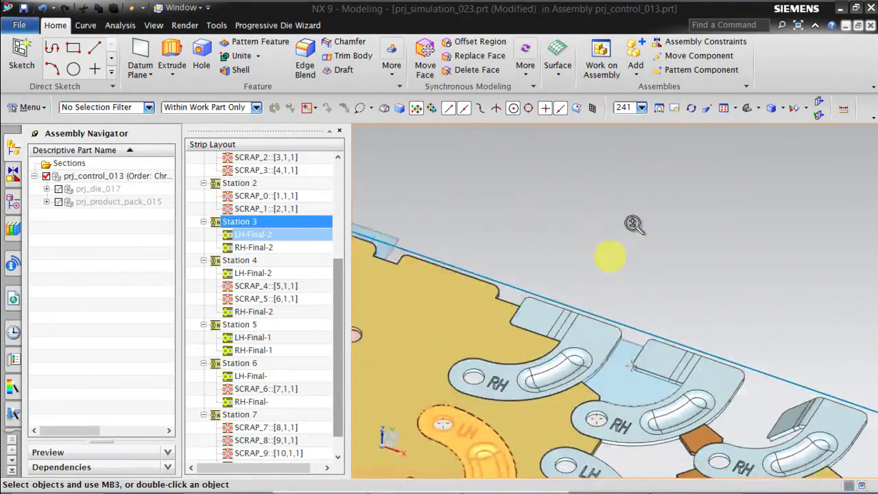
scroll(686, 186, down, 2)
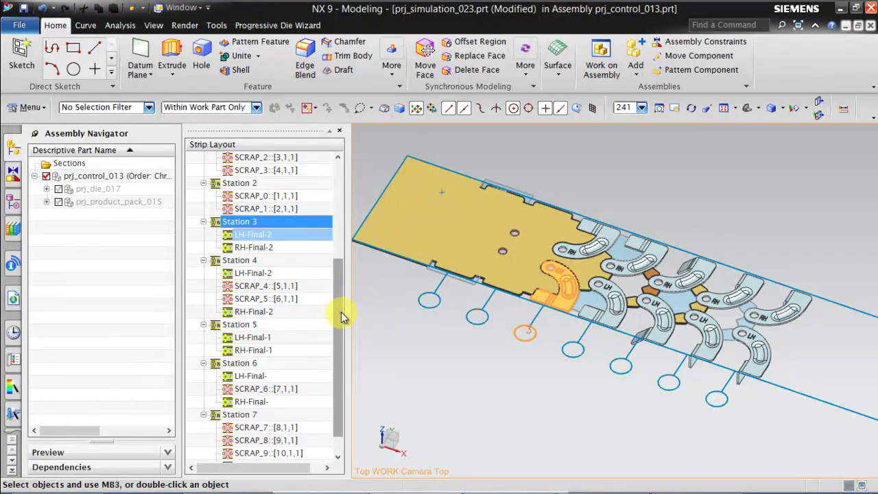
Step: Clear the existing simulation from the Strip Layout Definition
drag(341, 313, 341, 164)
click(251, 171)
right_click(251, 173)
click(295, 223)
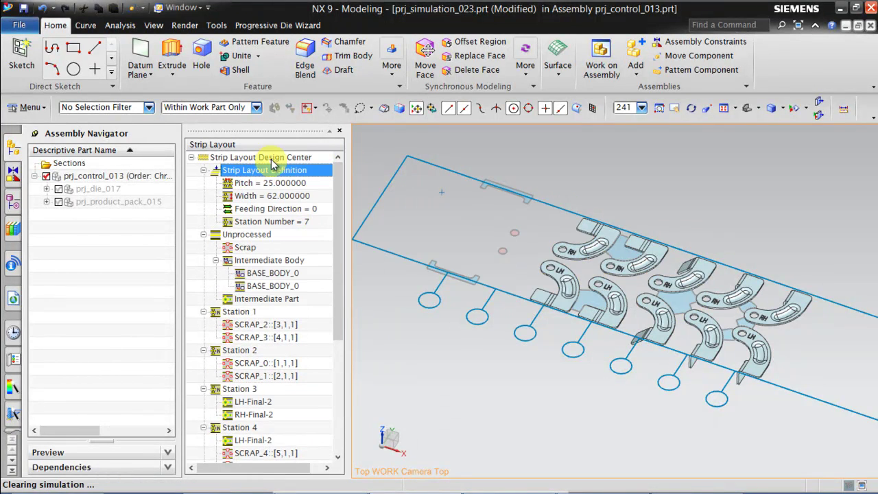
Step: Simulate piercing of the strip layout from Station 1 to Station 7
right_click(268, 174)
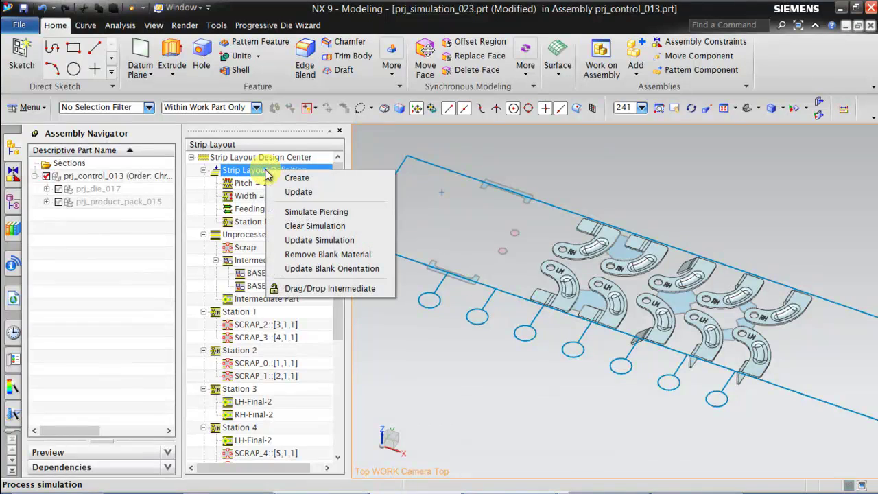
click(312, 214)
click(154, 131)
click(137, 142)
click(123, 145)
click(122, 225)
click(121, 179)
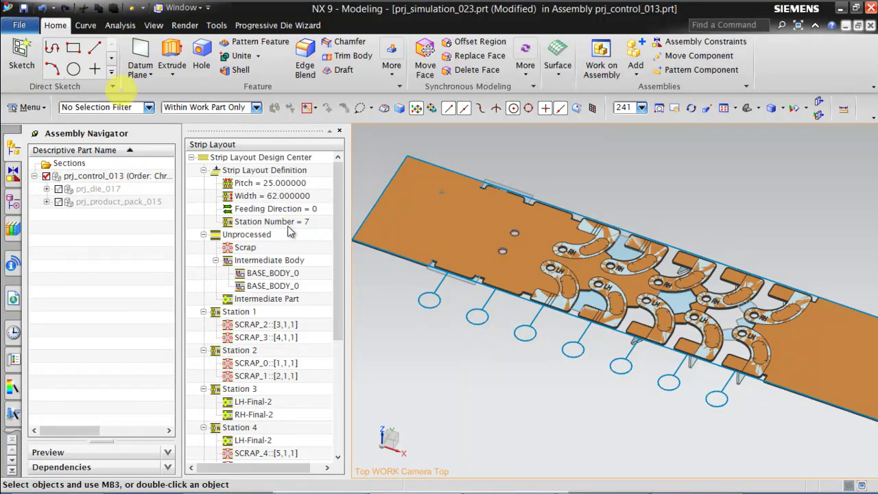
Step: Remove the blank material from Station 3 to Station 7 of the strip layout
right_click(272, 176)
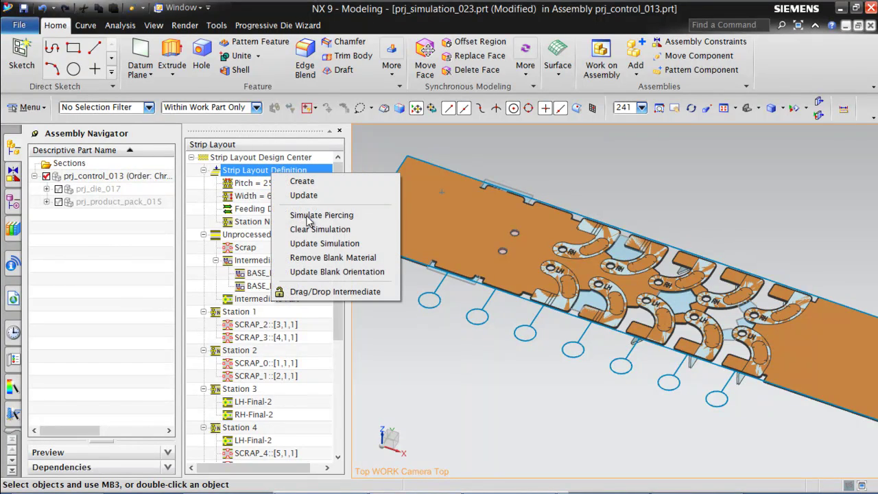
click(337, 257)
click(152, 132)
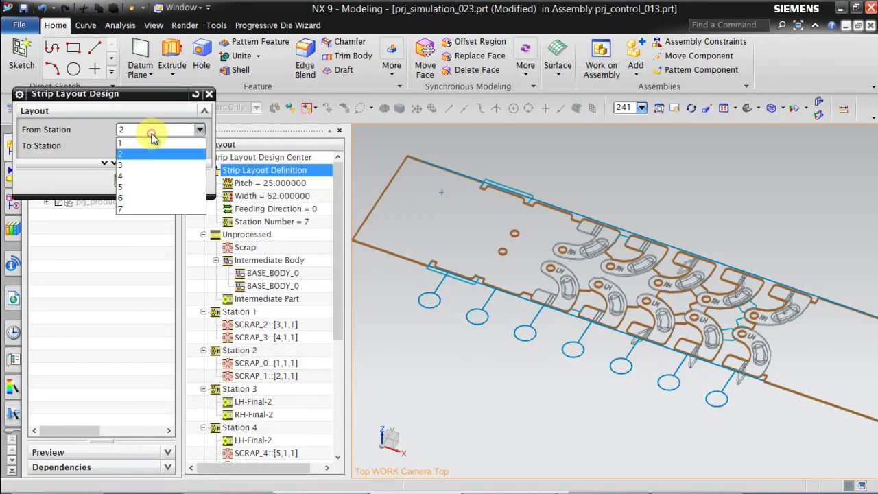
click(130, 167)
click(127, 145)
click(130, 224)
click(133, 182)
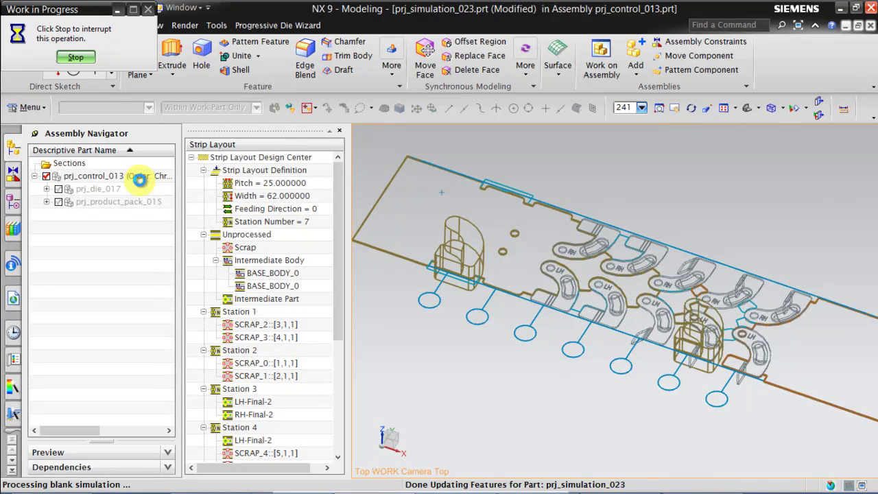
Step: Delete the leftover blank section at the end of the strip beyond Station 7
scroll(571, 186, down, 3)
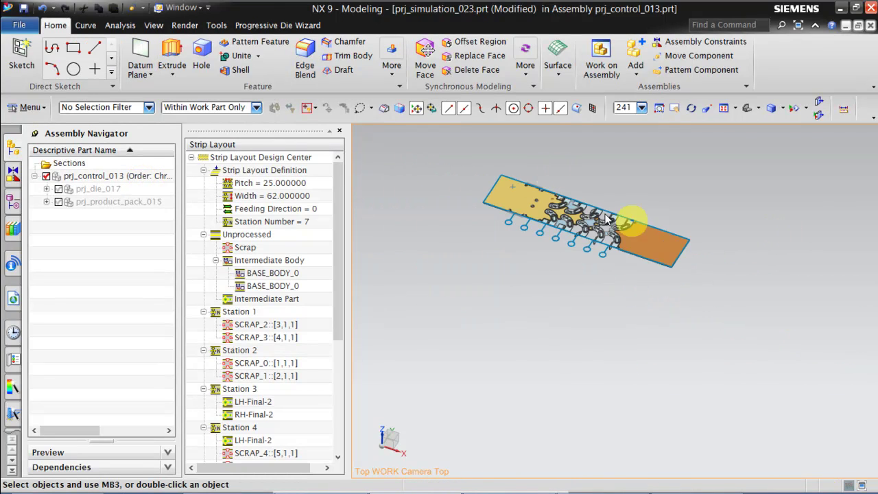
scroll(572, 188, up, 4)
scroll(585, 206, down, 4)
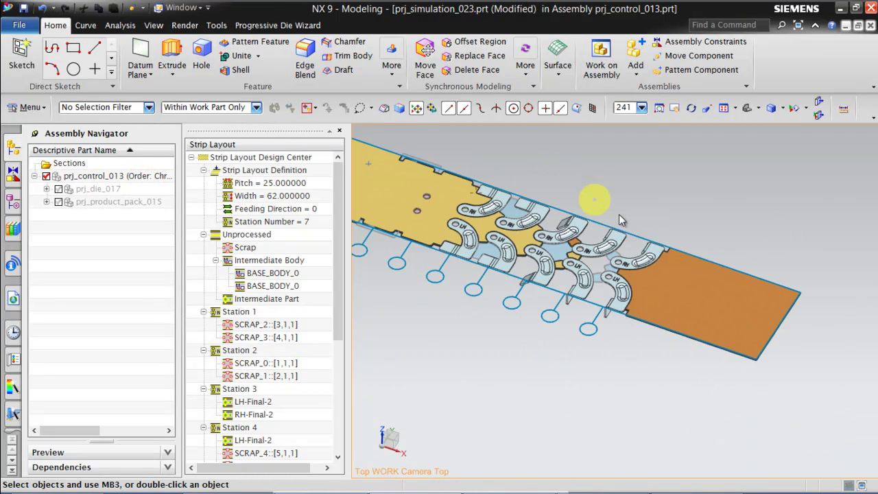
click(725, 316)
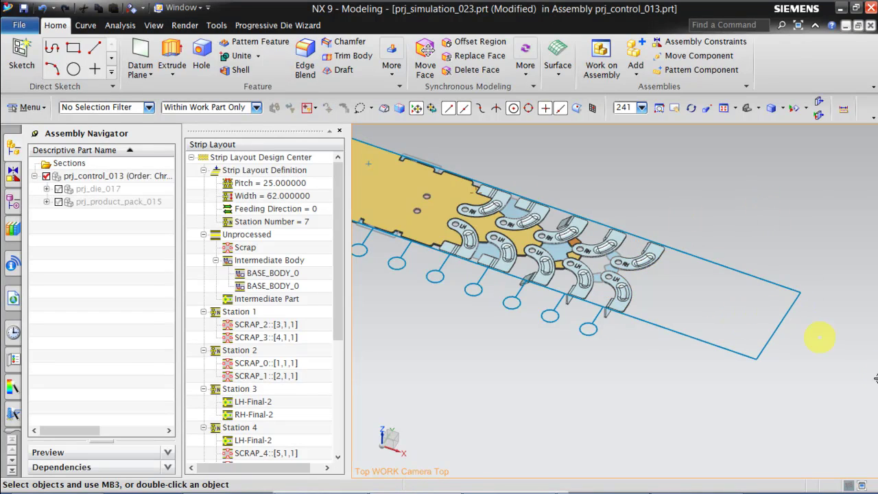
Step: Examine the simulated strip up close, from the pierced blank through the bent LH and RH parts
scroll(828, 303, down, 2)
scroll(668, 237, up, 4)
scroll(559, 206, down, 2)
scroll(603, 288, up, 4)
mouse_move(627, 278)
middle_down()
mouse_move(618, 264)
mouse_move(653, 220)
mouse_move(633, 251)
mouse_move(692, 293)
mouse_move(656, 247)
mouse_move(682, 289)
mouse_move(627, 255)
mouse_move(588, 264)
mouse_move(610, 308)
mouse_move(602, 333)
mouse_move(592, 290)
mouse_move(629, 280)
mouse_move(621, 288)
middle_up()
middle_drag(872, 264, 660, 189)
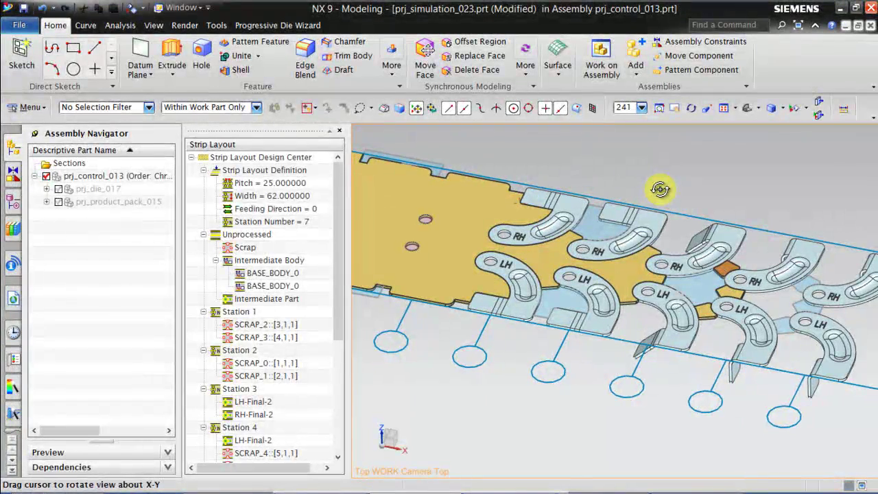